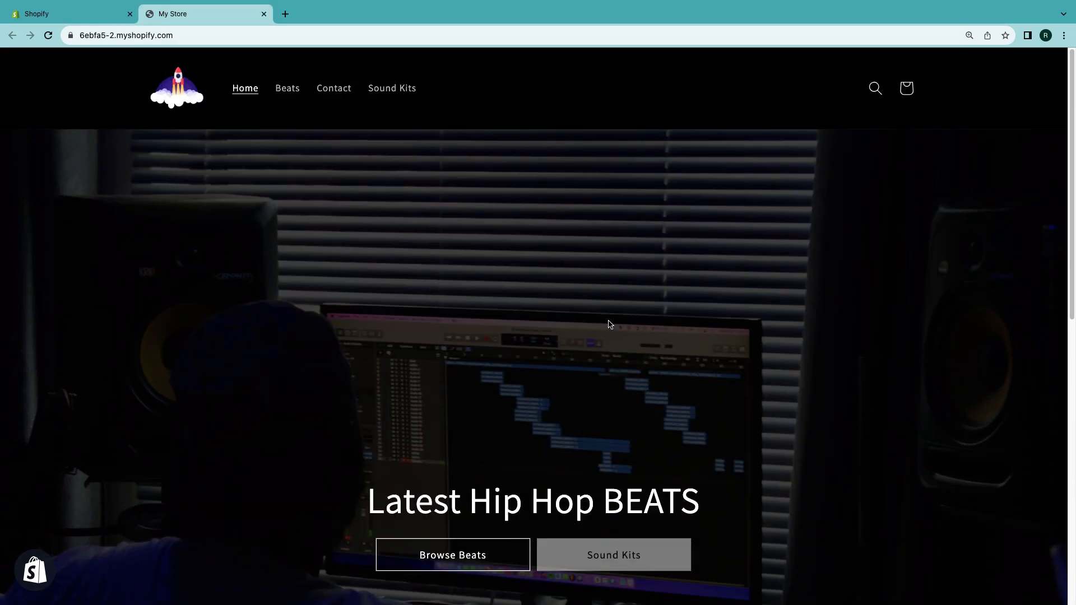
- Review the live store's homepage banner and featured products
{"action": "scroll", "coordinate": [610, 324], "scroll_direction": "down", "scroll_amount": 5}
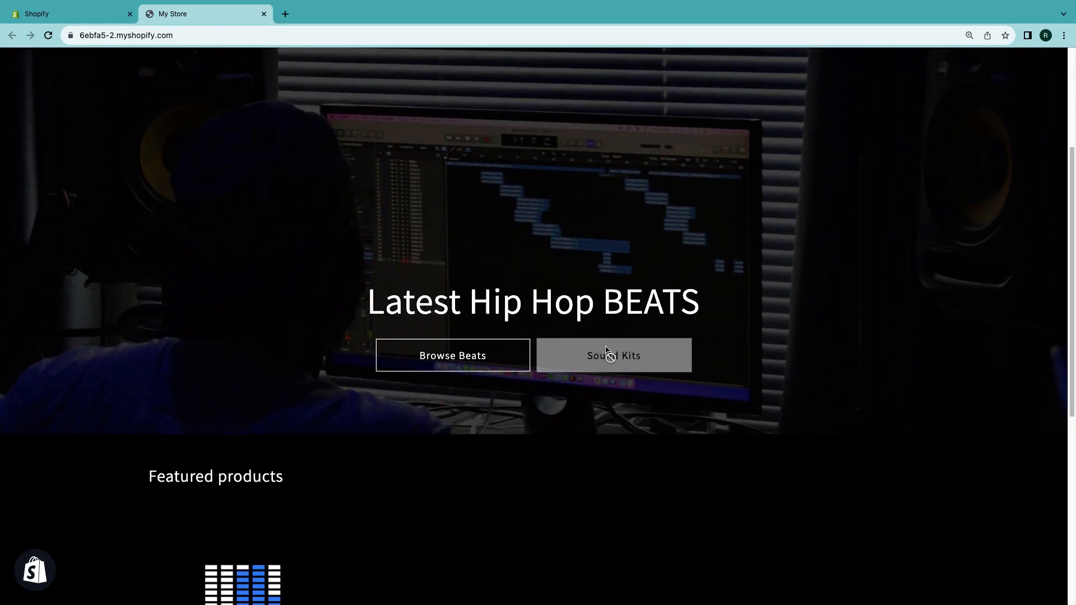
{"action": "scroll", "coordinate": [495, 422], "scroll_direction": "down", "scroll_amount": 3}
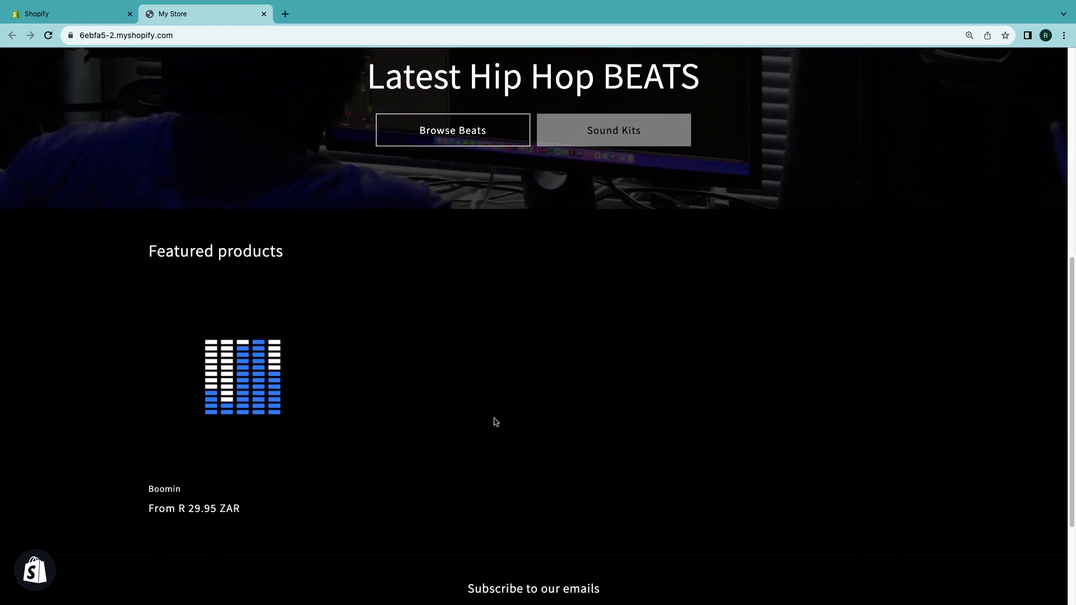
{"action": "scroll", "coordinate": [495, 422], "scroll_direction": "up", "scroll_amount": 8}
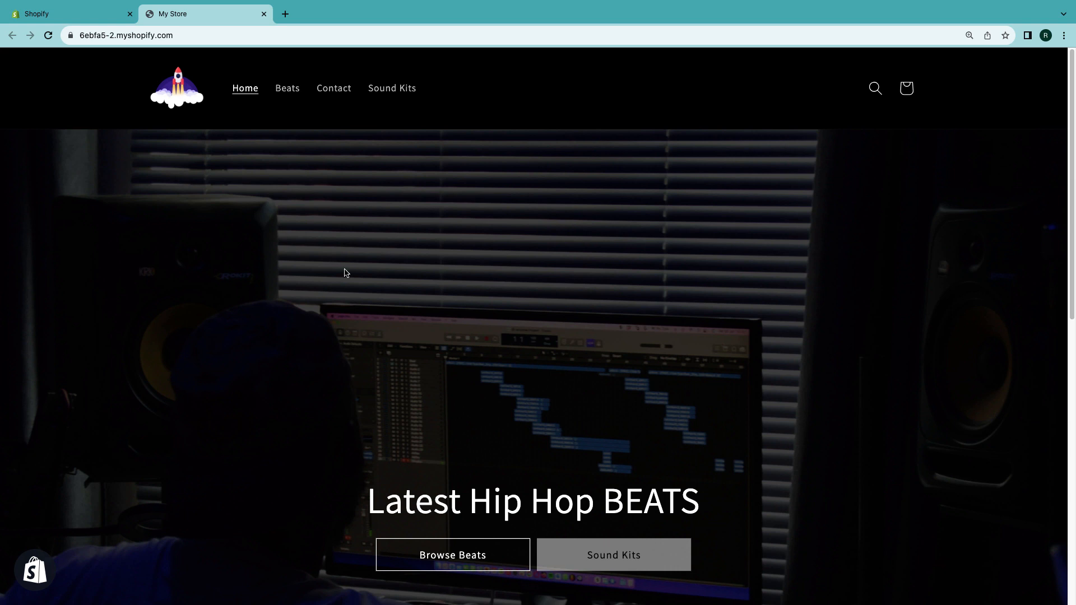
{"action": "scroll", "coordinate": [444, 327], "scroll_direction": "down", "scroll_amount": 1}
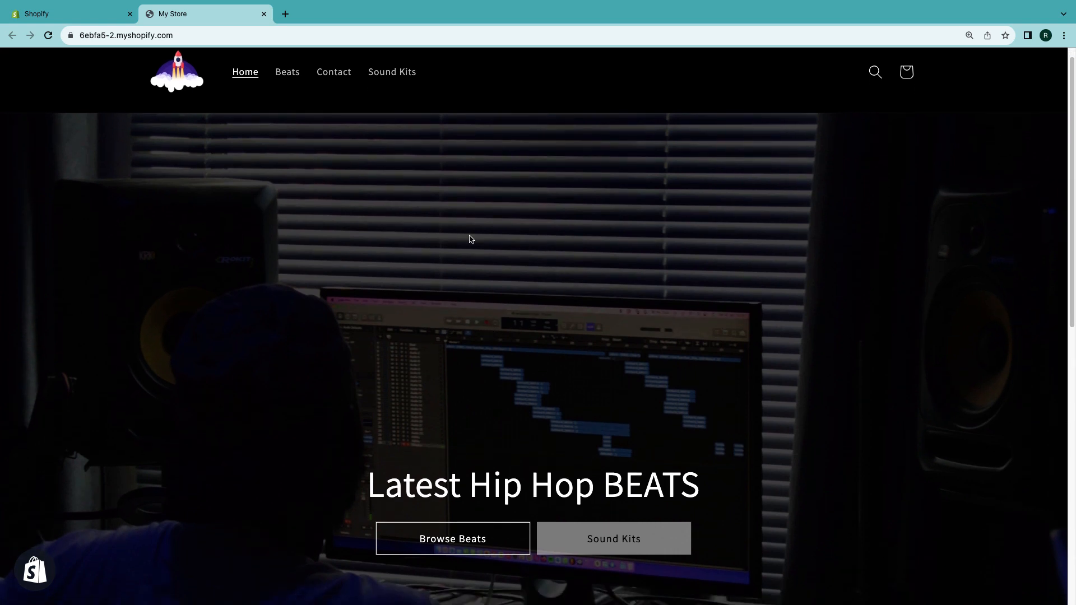
- Open the image banner's first-image settings in the theme editor and search the free image library for music
{"action": "left_click", "coordinate": [77, 15]}
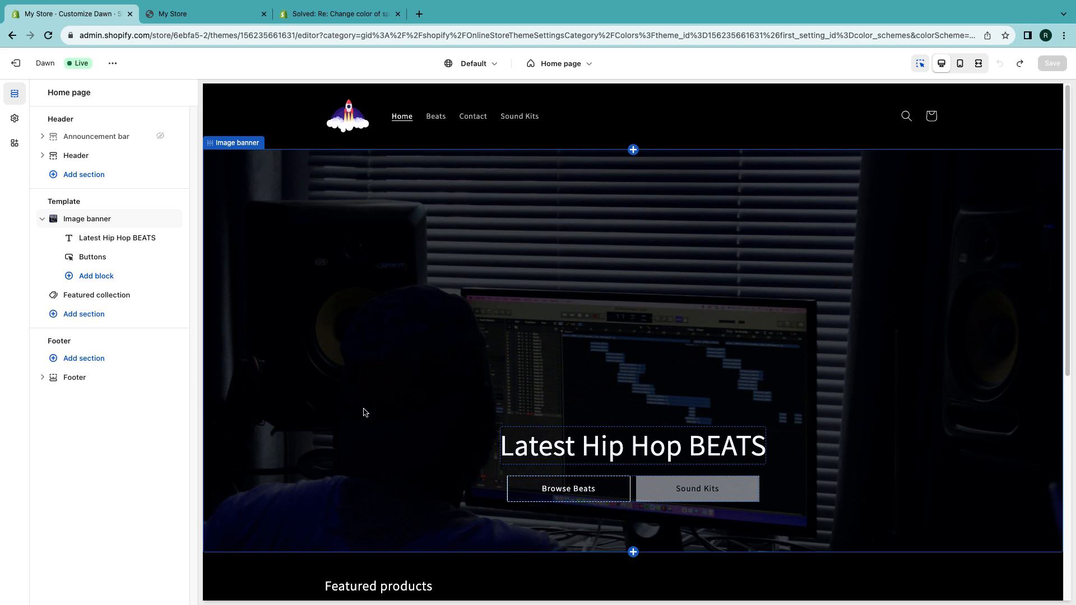
{"action": "left_click", "coordinate": [238, 143]}
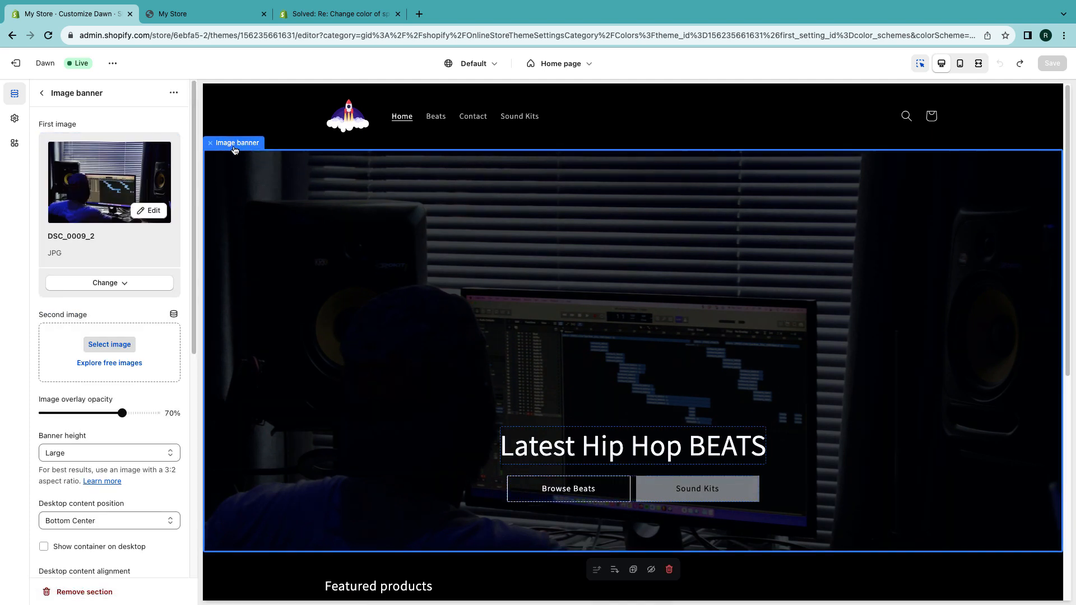
{"action": "left_click", "coordinate": [108, 284]}
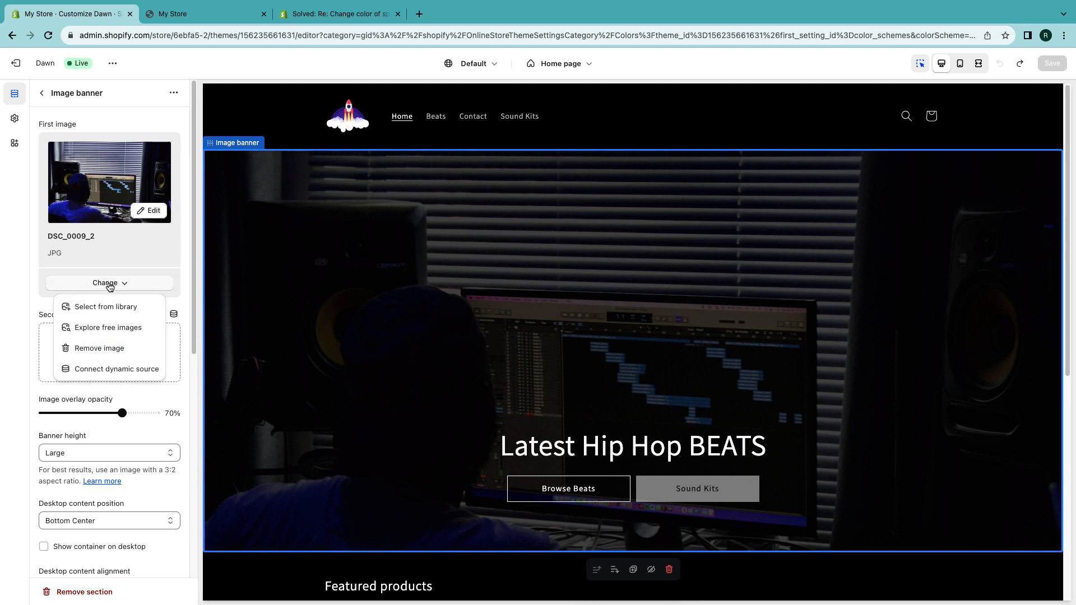
{"action": "left_click", "coordinate": [103, 333]}
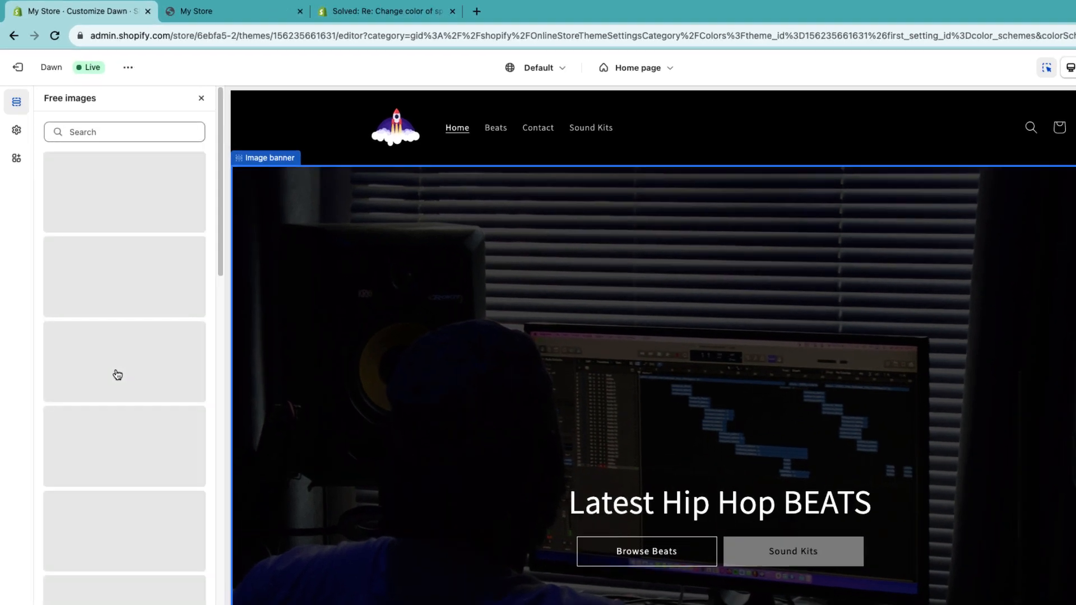
{"action": "left_click", "coordinate": [96, 120]}
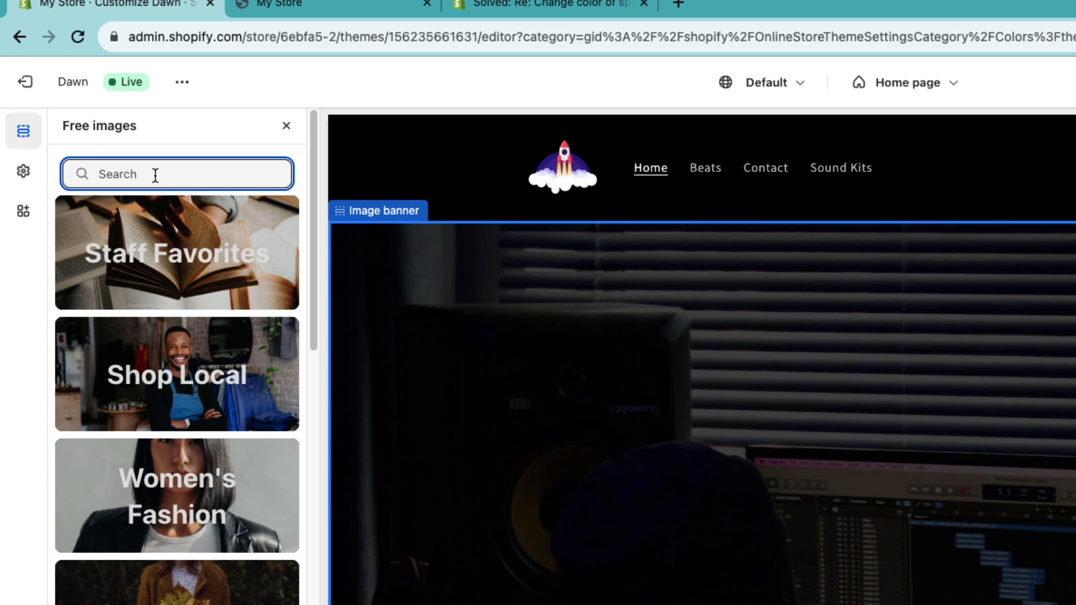
{"action": "type", "text": "music"}
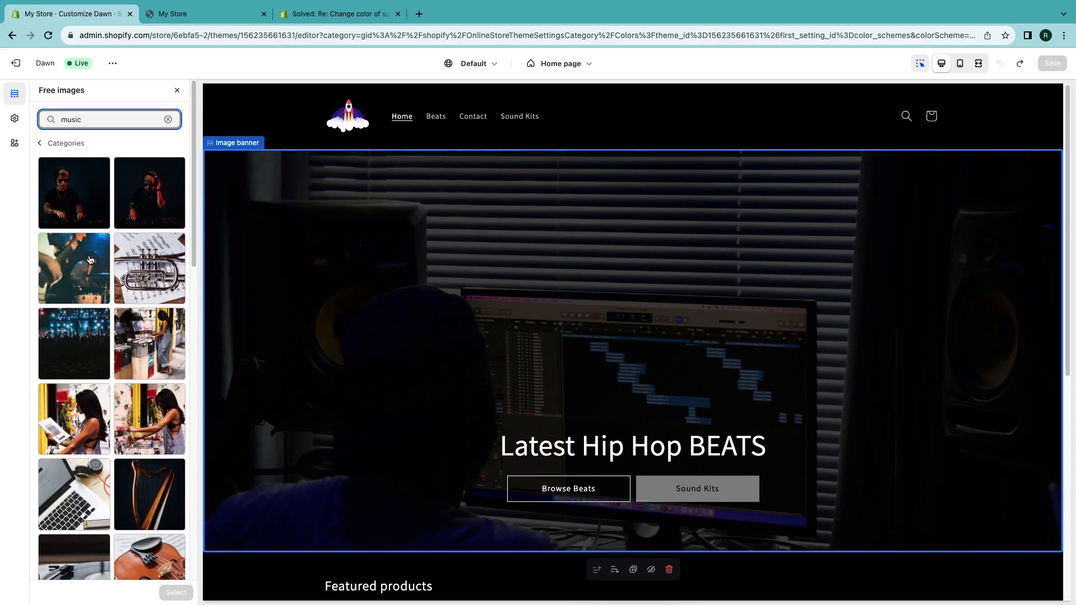
- Choose the dj-mixing-music free image as the banner's first image
{"action": "scroll", "coordinate": [103, 268], "scroll_direction": "down", "scroll_amount": 5}
{"action": "scroll", "coordinate": [103, 268], "scroll_direction": "down", "scroll_amount": 5}
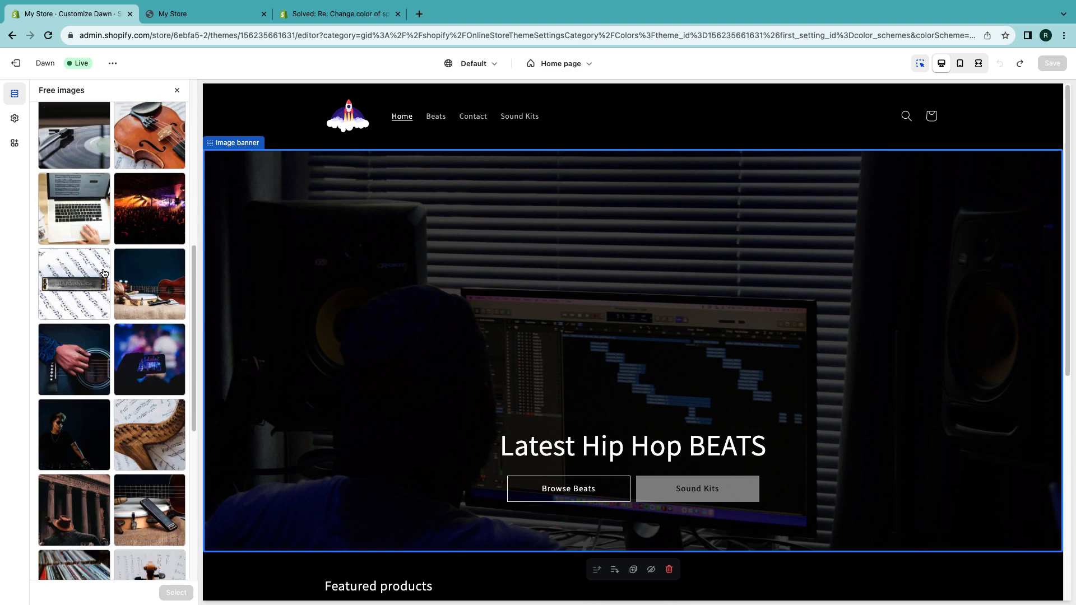
{"action": "left_click", "coordinate": [150, 203]}
{"action": "left_click", "coordinate": [148, 365]}
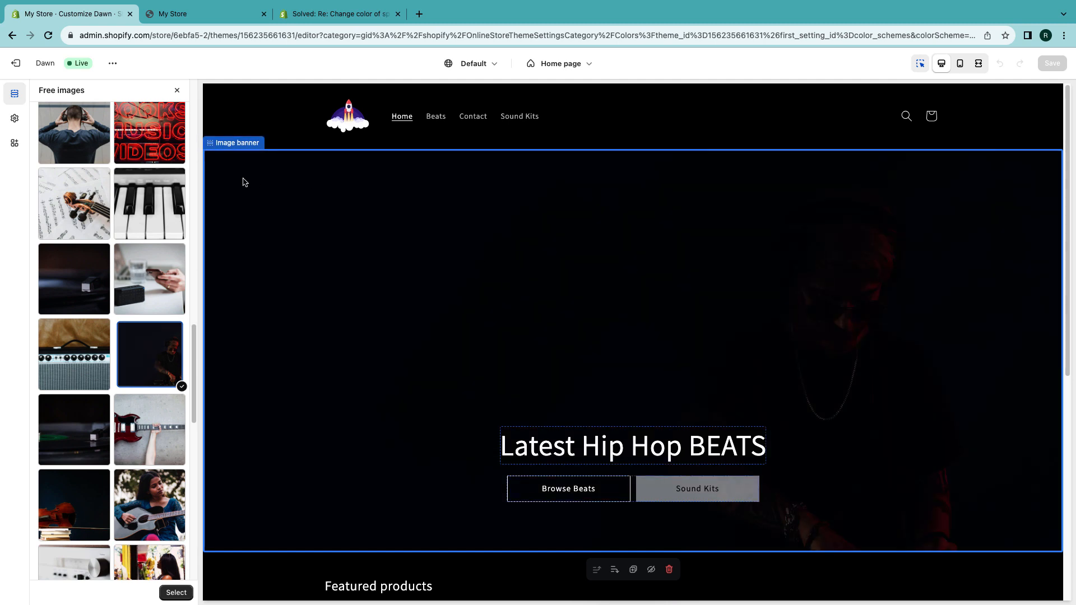
{"action": "scroll", "coordinate": [173, 577], "scroll_direction": "up", "scroll_amount": 12}
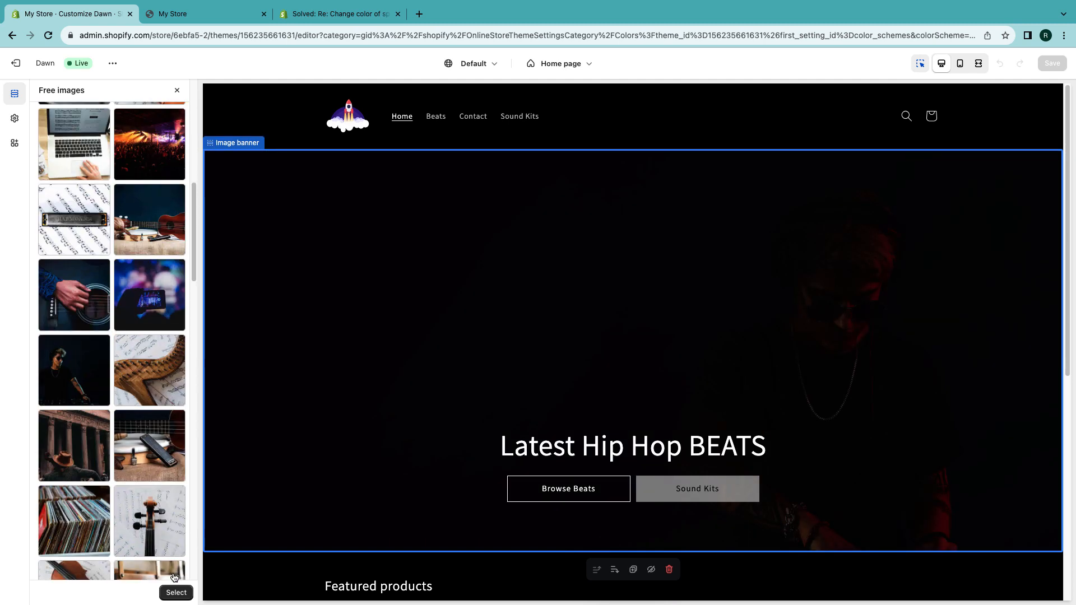
{"action": "left_click", "coordinate": [174, 595]}
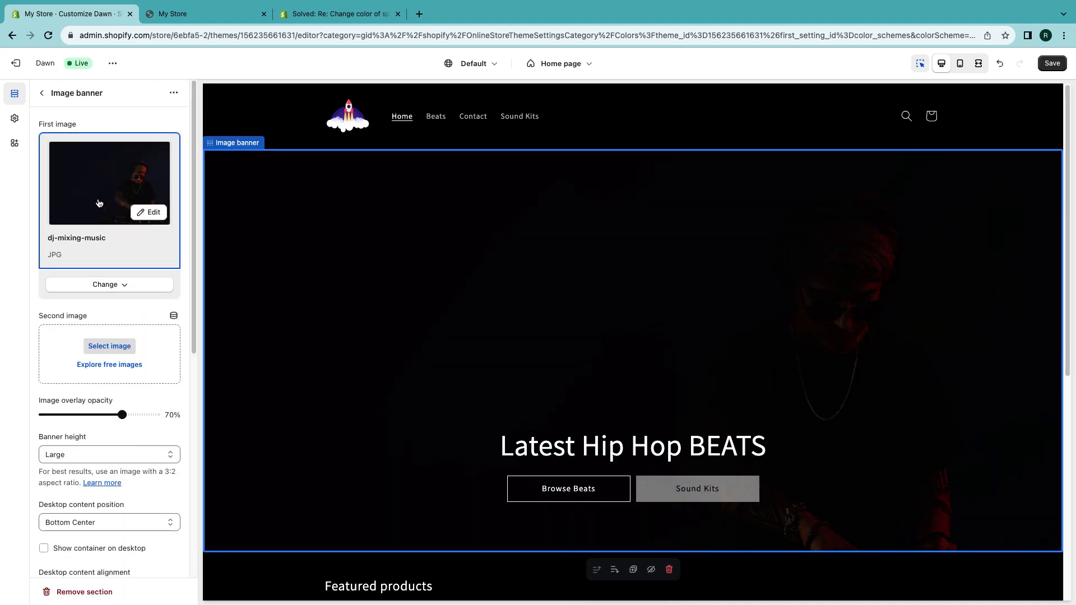
- Set the banner's image overlay opacity to 10%
{"action": "scroll", "coordinate": [97, 204], "scroll_direction": "down", "scroll_amount": 3}
{"action": "scroll", "coordinate": [98, 203], "scroll_direction": "down", "scroll_amount": 1}
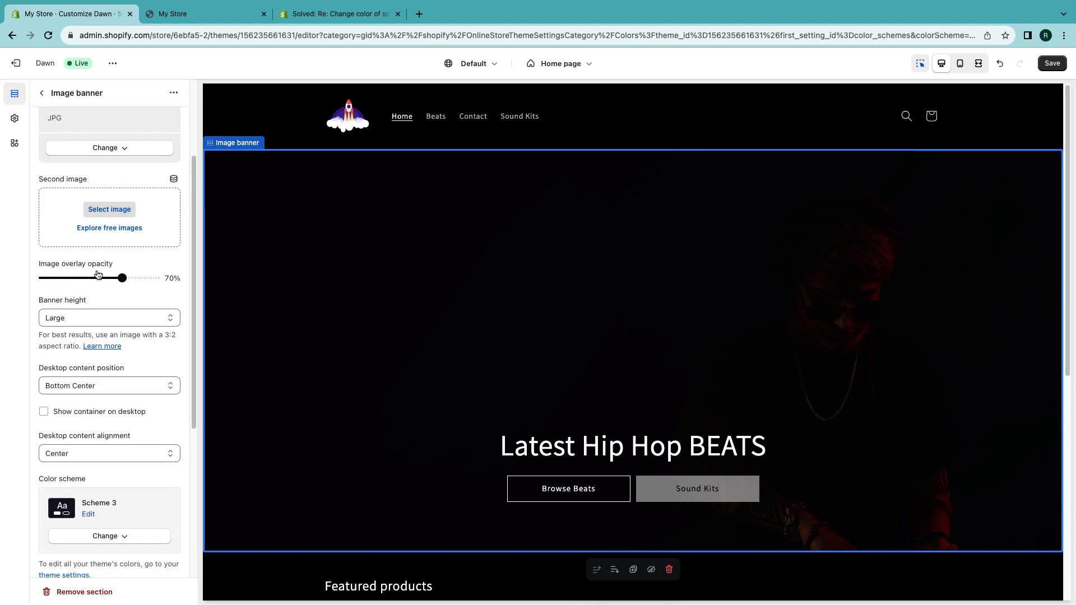
{"action": "left_click_drag", "start_coordinate": [120, 280], "coordinate": [51, 257]}
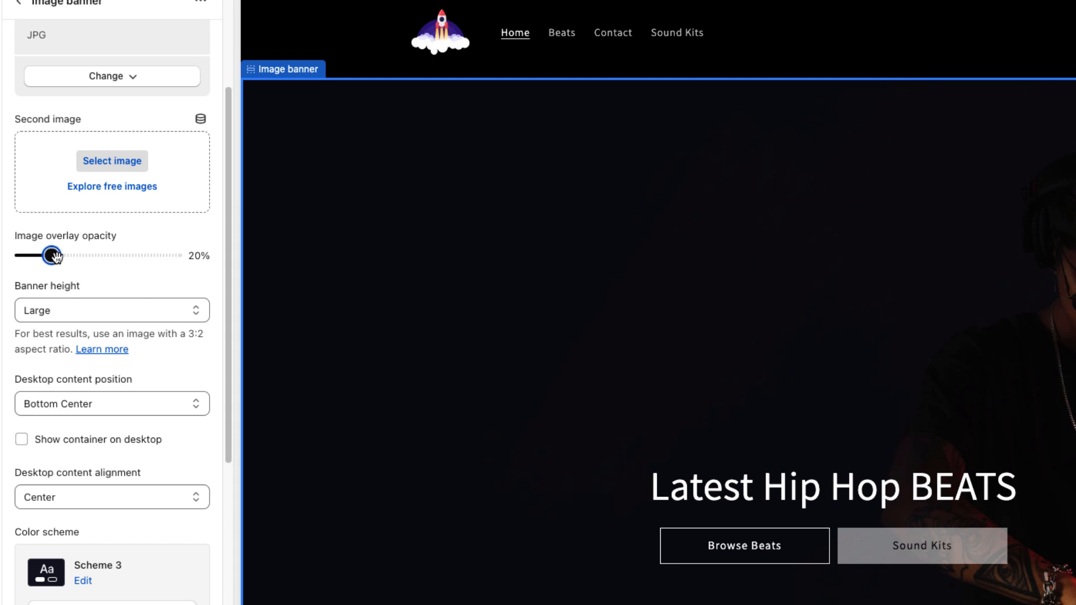
{"action": "left_click_drag", "start_coordinate": [48, 257], "coordinate": [36, 256]}
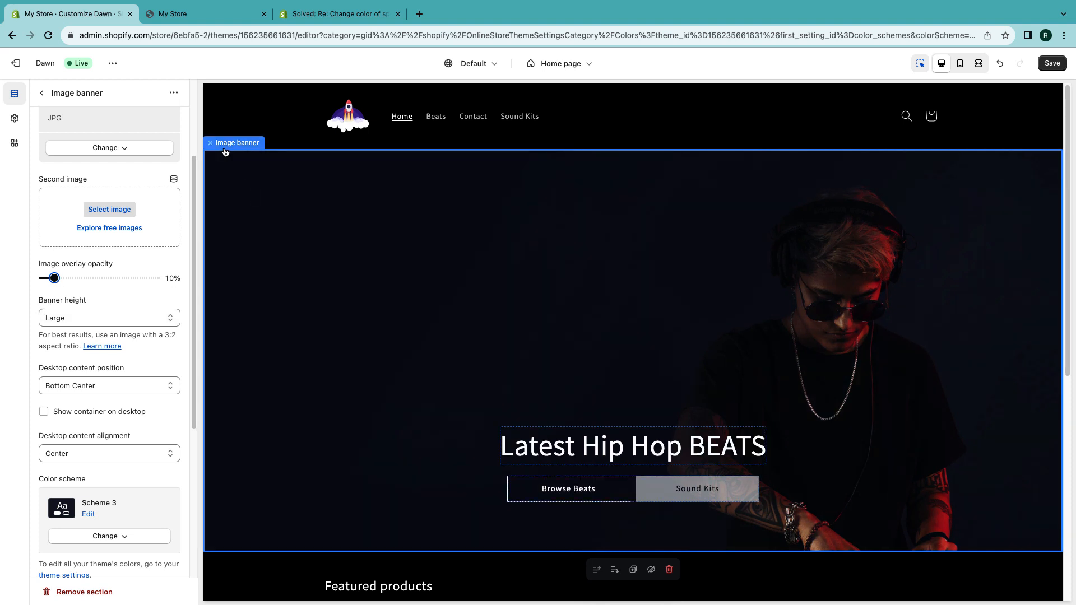
- Set the banner height to Medium and the desktop content position to Bottom Left
{"action": "left_click", "coordinate": [55, 317]}
{"action": "left_click", "coordinate": [64, 305]}
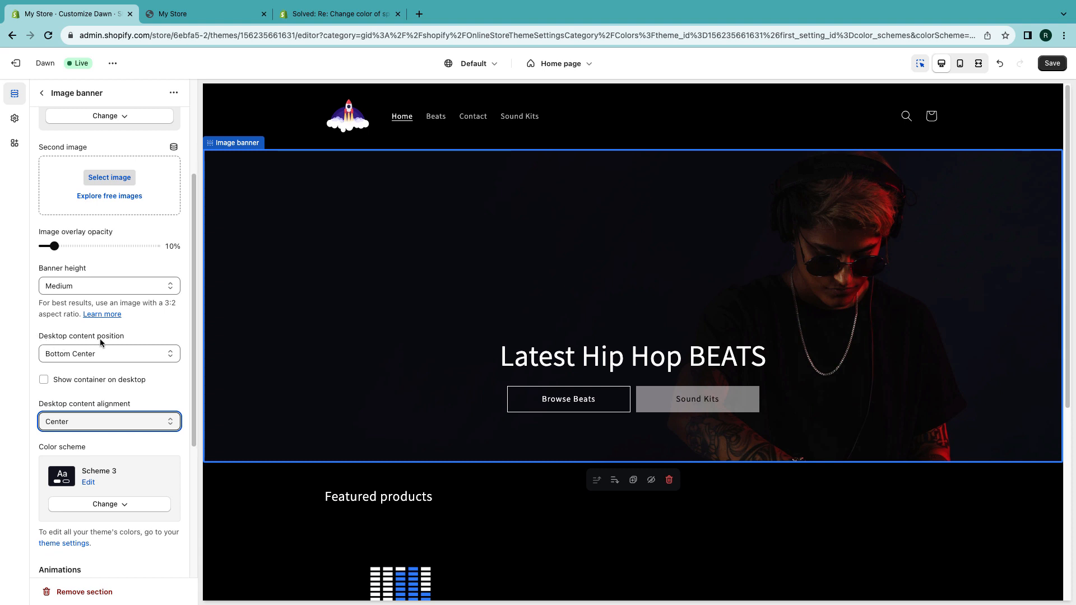
{"action": "left_click", "coordinate": [99, 354]}
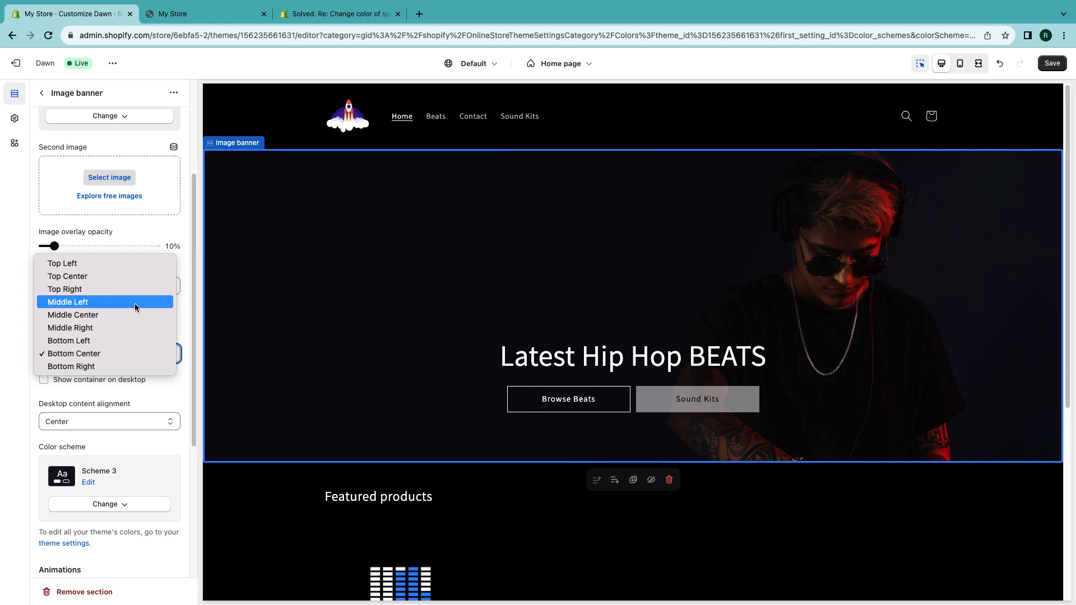
{"action": "left_click", "coordinate": [75, 345]}
- Set the banner's image behavior animation to Ambient movement
{"action": "scroll", "coordinate": [75, 344], "scroll_direction": "down", "scroll_amount": 3}
{"action": "left_click", "coordinate": [79, 452]}
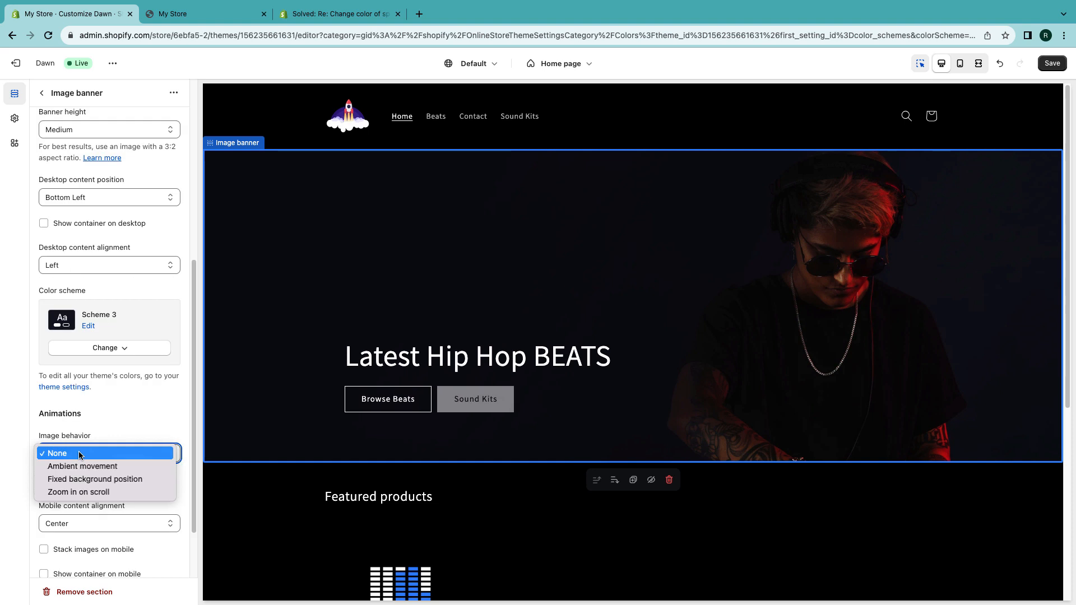
{"action": "left_click", "coordinate": [79, 465]}
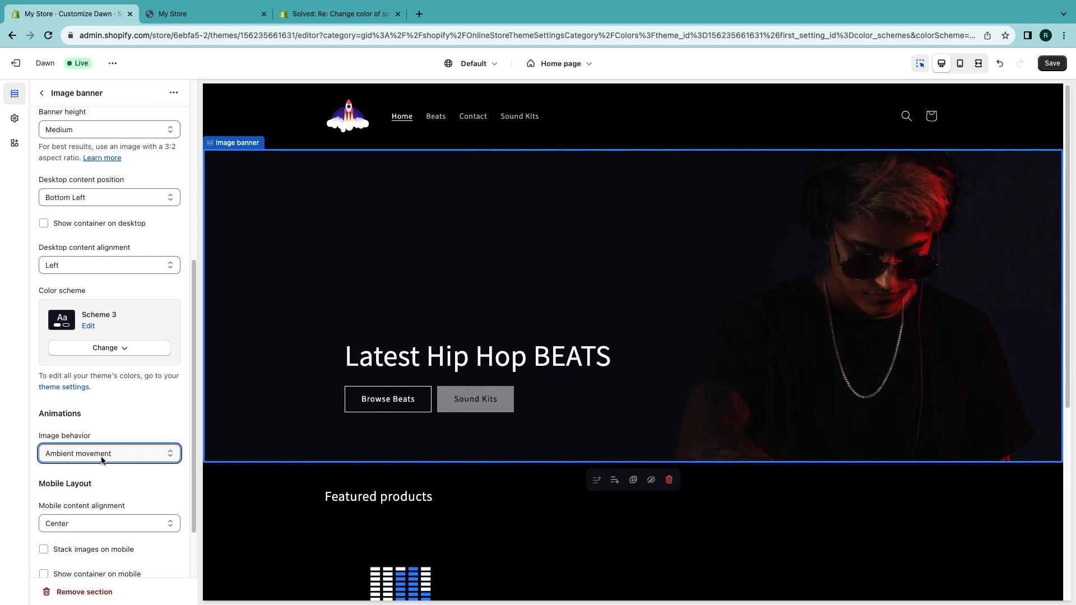
- Edit Scheme 3 and set its solid button background colour to #334FB4
{"action": "scroll", "coordinate": [101, 456], "scroll_direction": "down", "scroll_amount": 3}
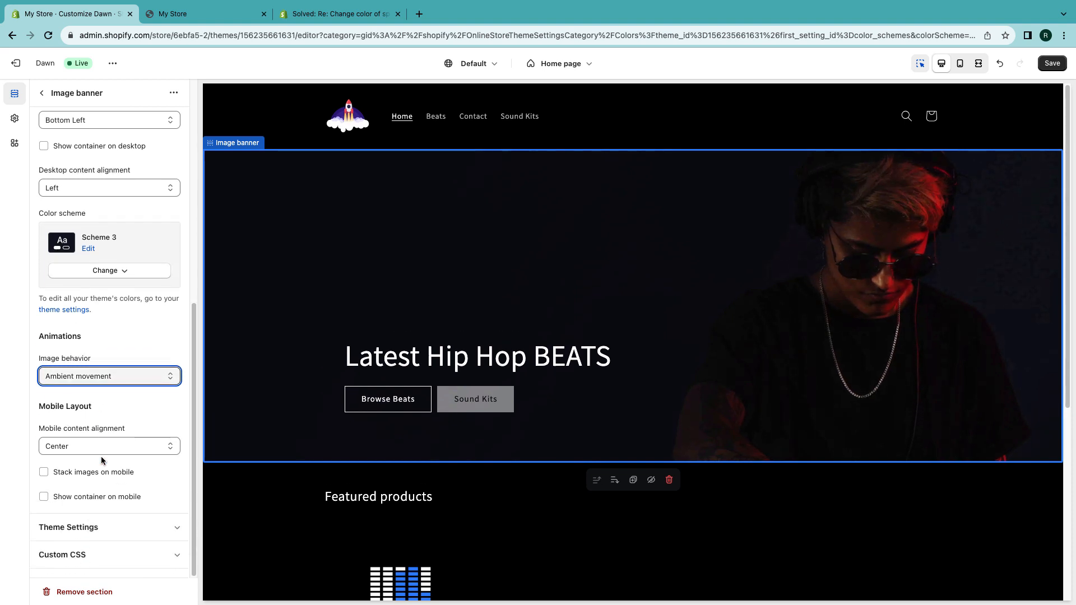
{"action": "scroll", "coordinate": [101, 457], "scroll_direction": "up", "scroll_amount": 4}
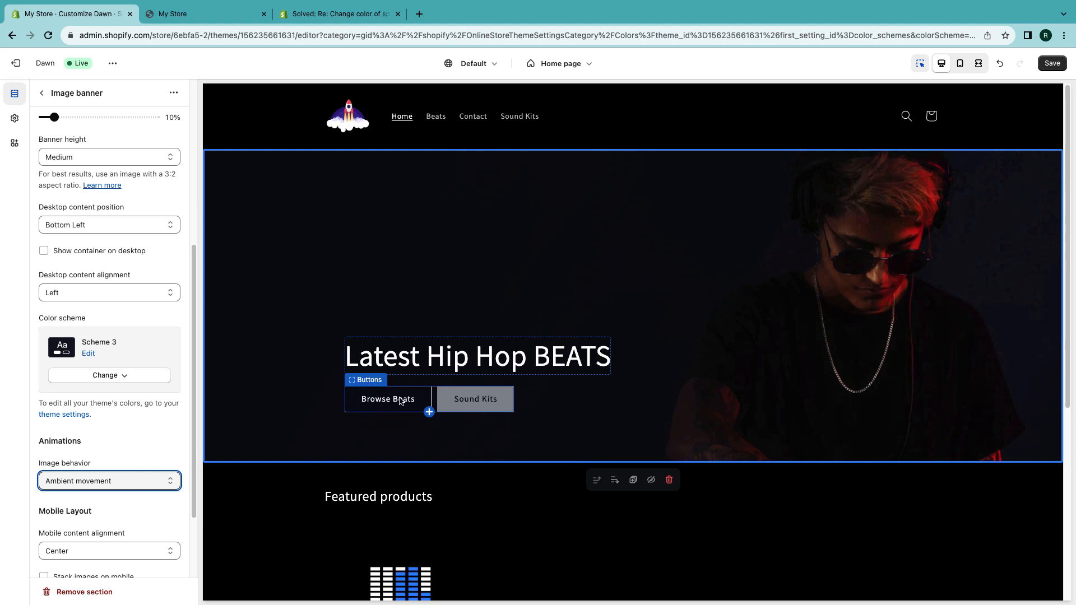
{"action": "scroll", "coordinate": [129, 415], "scroll_direction": "up", "scroll_amount": 3}
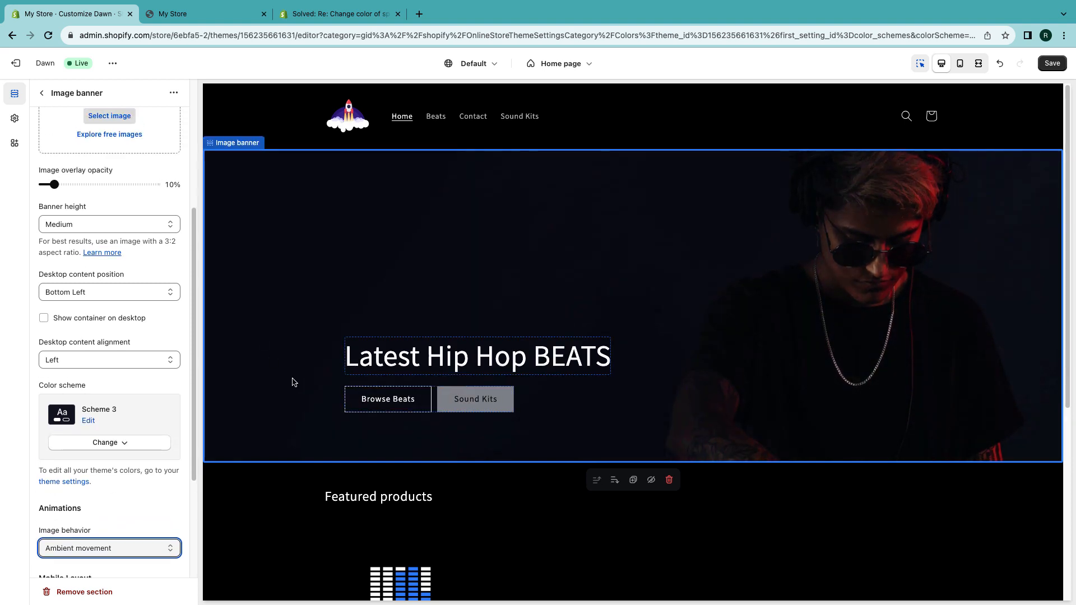
{"action": "left_click", "coordinate": [88, 420]}
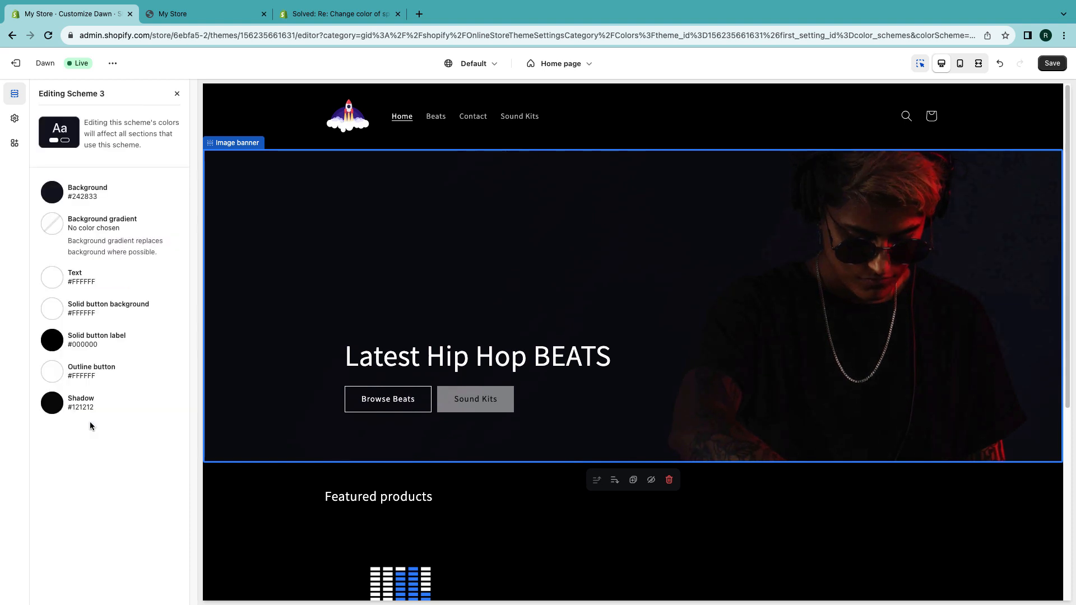
{"action": "left_click", "coordinate": [52, 309]}
{"action": "left_click", "coordinate": [137, 277]}
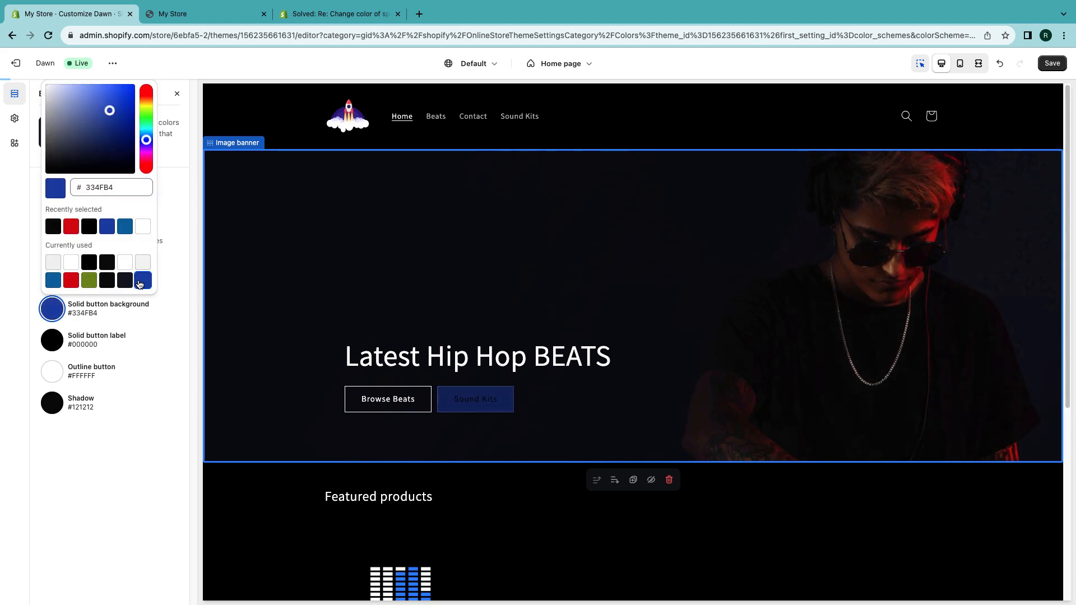
- Set Scheme 3's solid button label colour to #FFFFFF and close the scheme editor
{"action": "left_click", "coordinate": [50, 347]}
{"action": "left_click", "coordinate": [52, 343]}
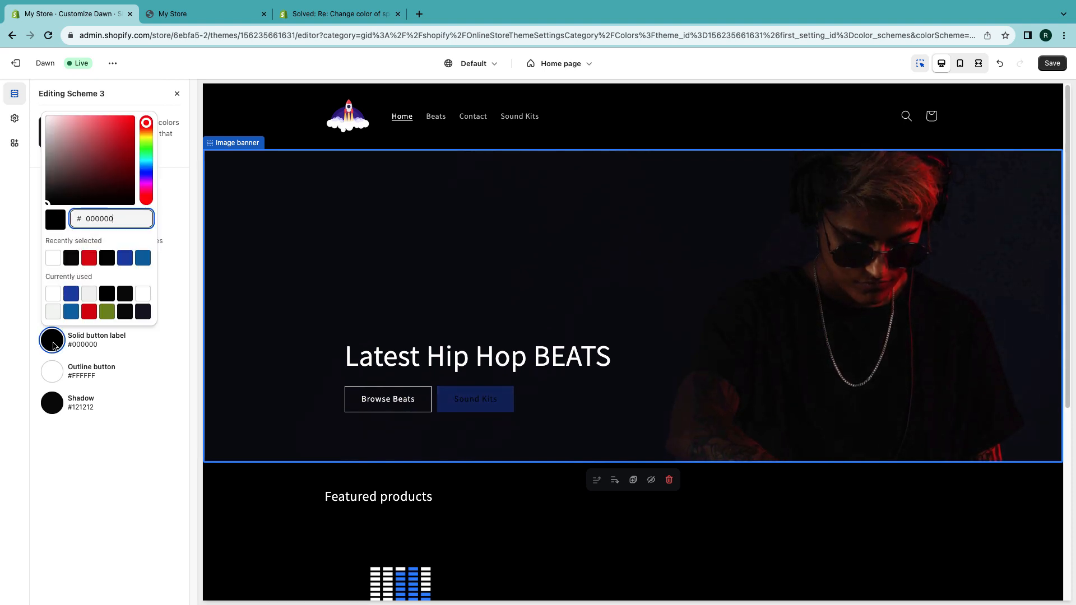
{"action": "left_click_drag", "start_coordinate": [69, 187], "coordinate": [28, 97]}
{"action": "left_click", "coordinate": [24, 67]}
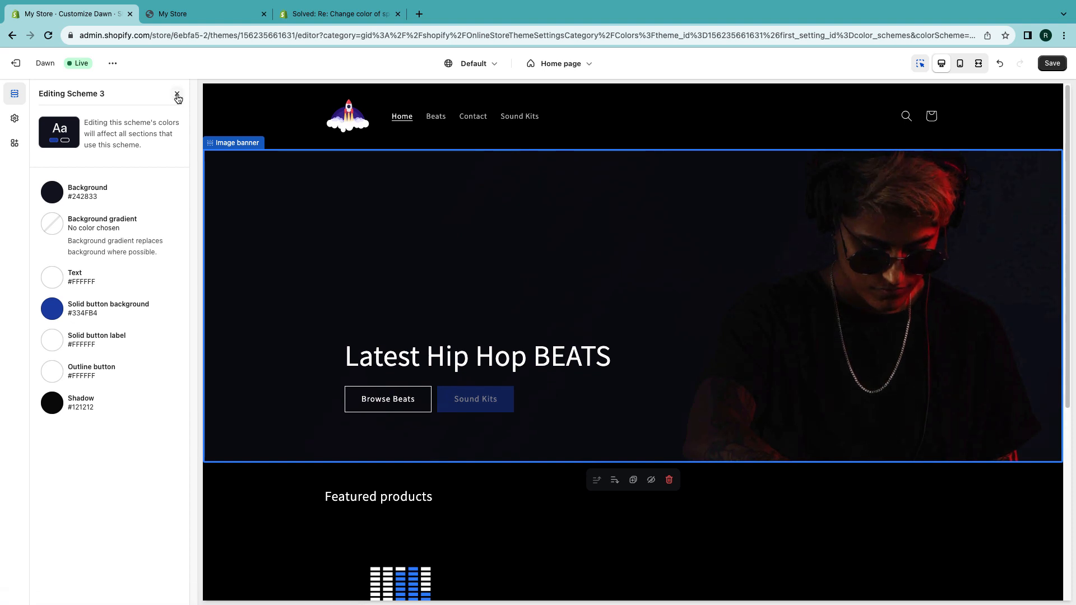
{"action": "left_click", "coordinate": [177, 96]}
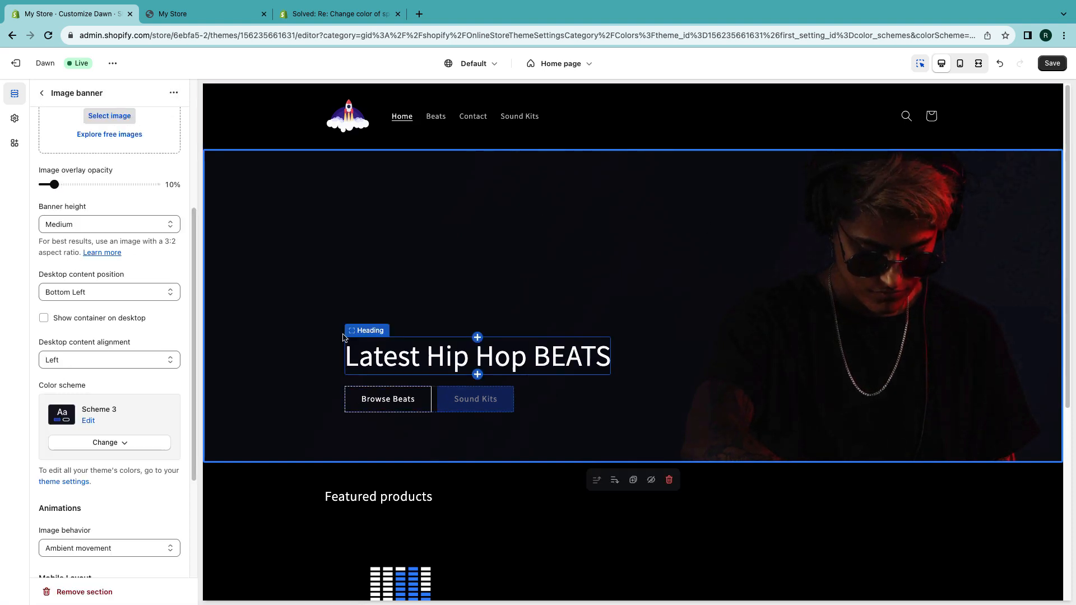
- Add a Text block to the image banner section below the buttons
{"action": "scroll", "coordinate": [72, 295], "scroll_direction": "up", "scroll_amount": 4}
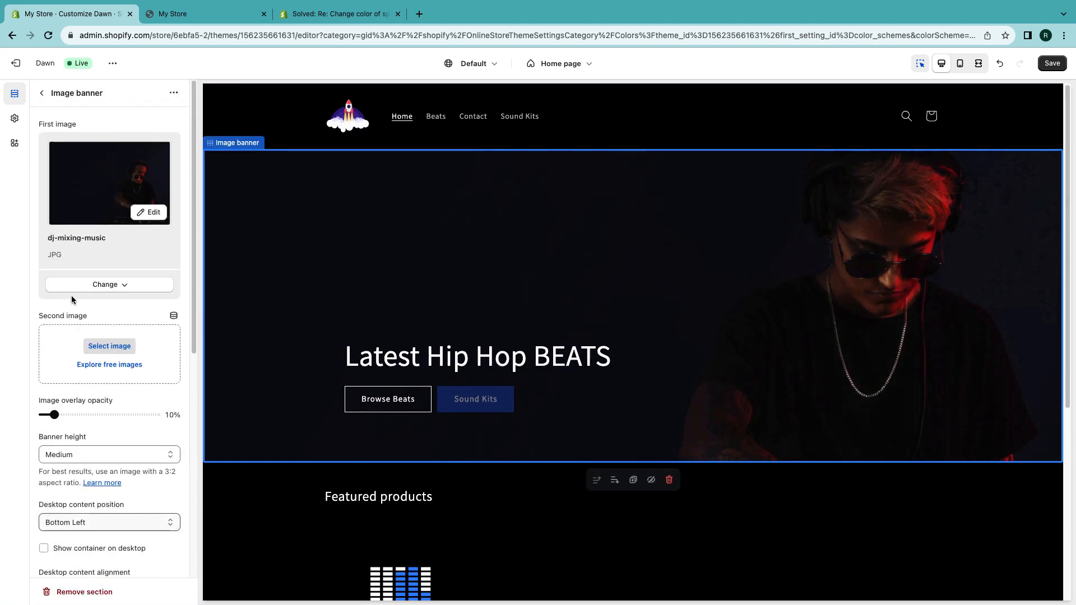
{"action": "left_click", "coordinate": [42, 93]}
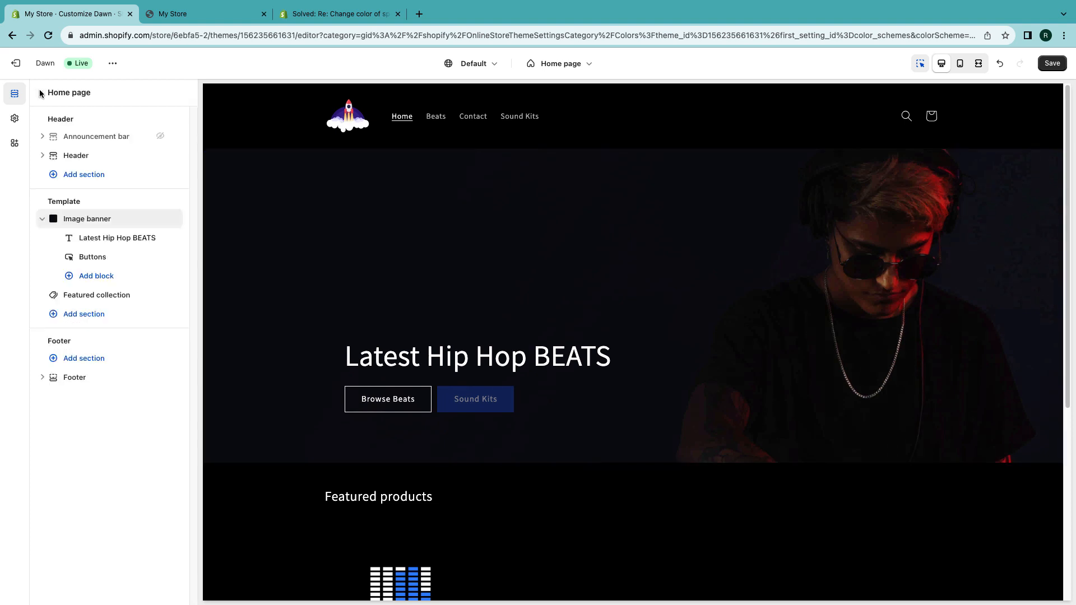
{"action": "left_click", "coordinate": [96, 240]}
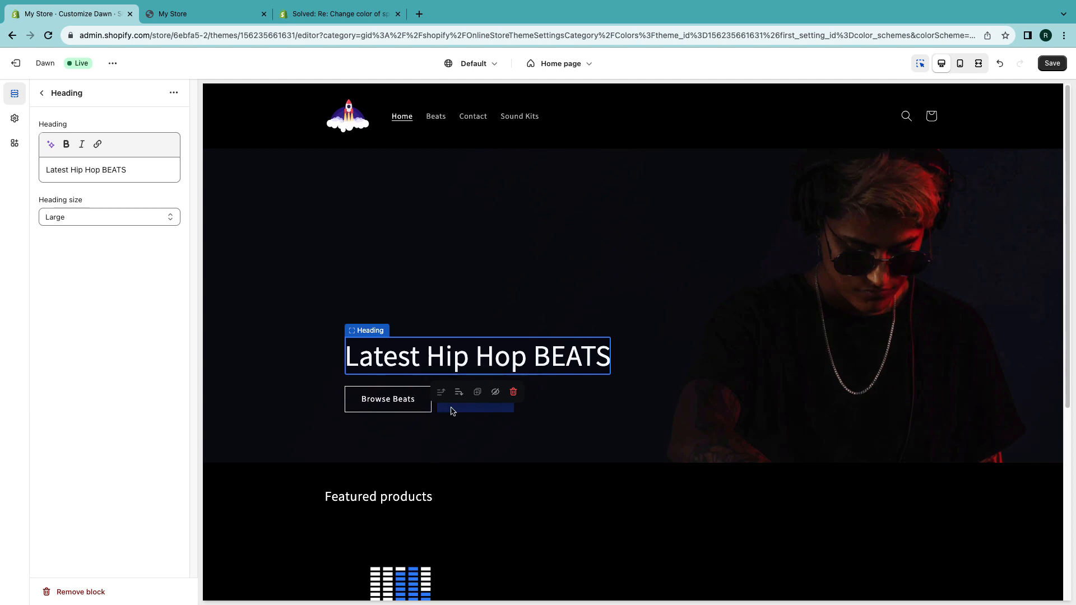
{"action": "left_click", "coordinate": [42, 93]}
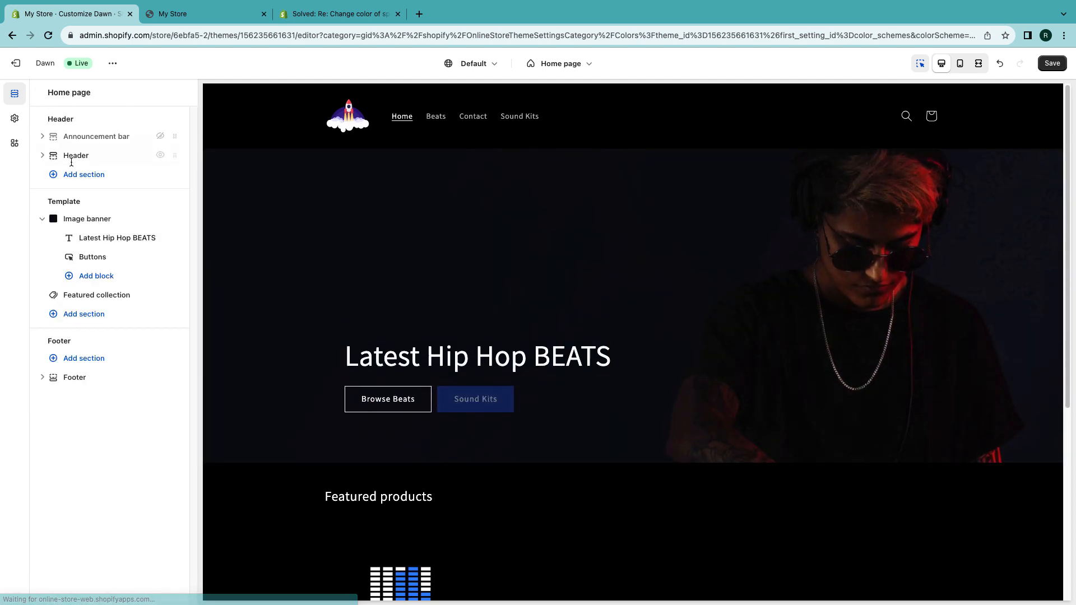
{"action": "left_click", "coordinate": [103, 281]}
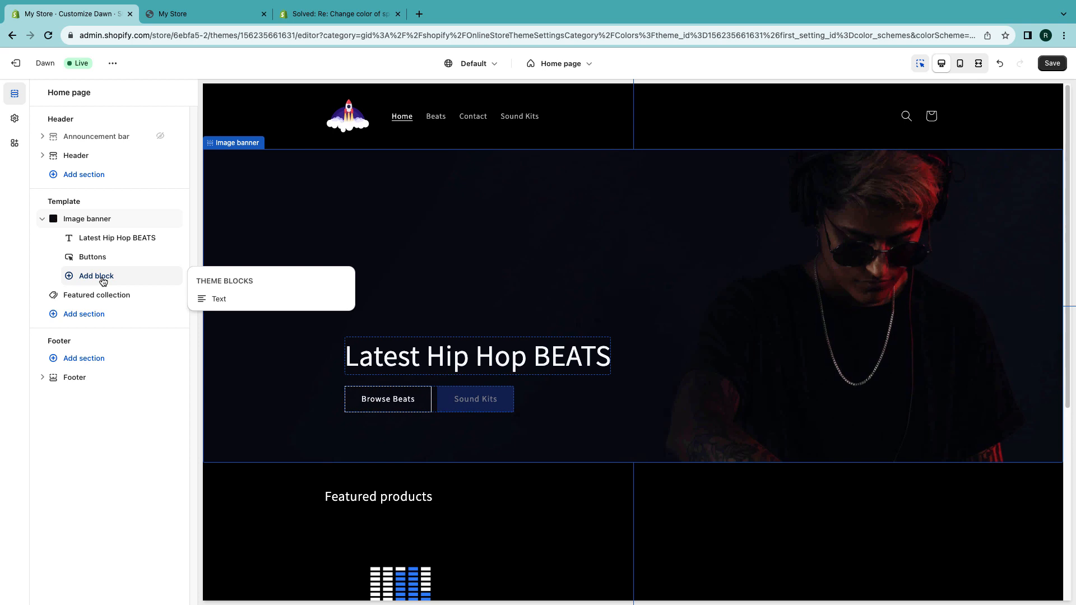
{"action": "left_click", "coordinate": [216, 299]}
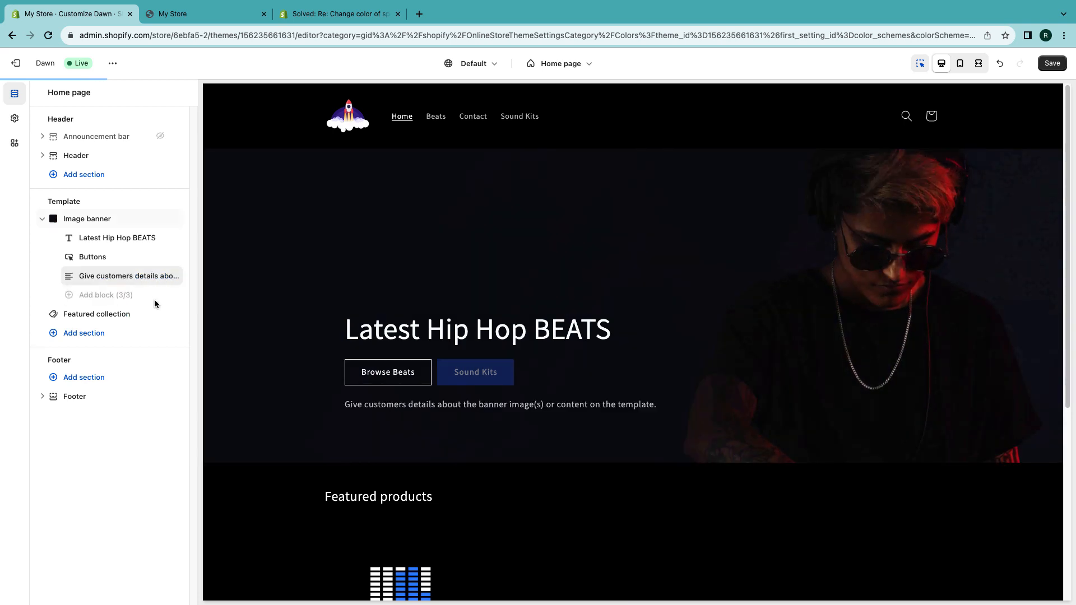
- Replace the banner Text block's description with "Get the hottest exclusive beats right now. Instant Downloads Today"
{"action": "left_click", "coordinate": [463, 407]}
{"action": "triple_click", "coordinate": [119, 180]}
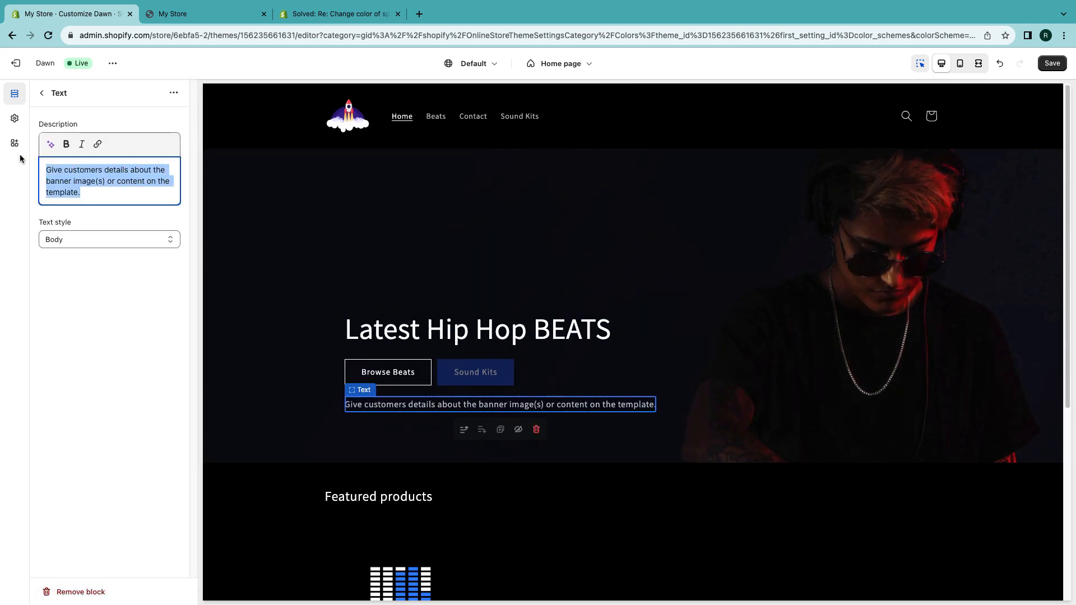
{"action": "type", "text": "Get the l"}
{"action": "key", "text": "BackSpace"}
{"action": "type", "text": "hottest exclusive beats right now. Instant Downloads Today"}
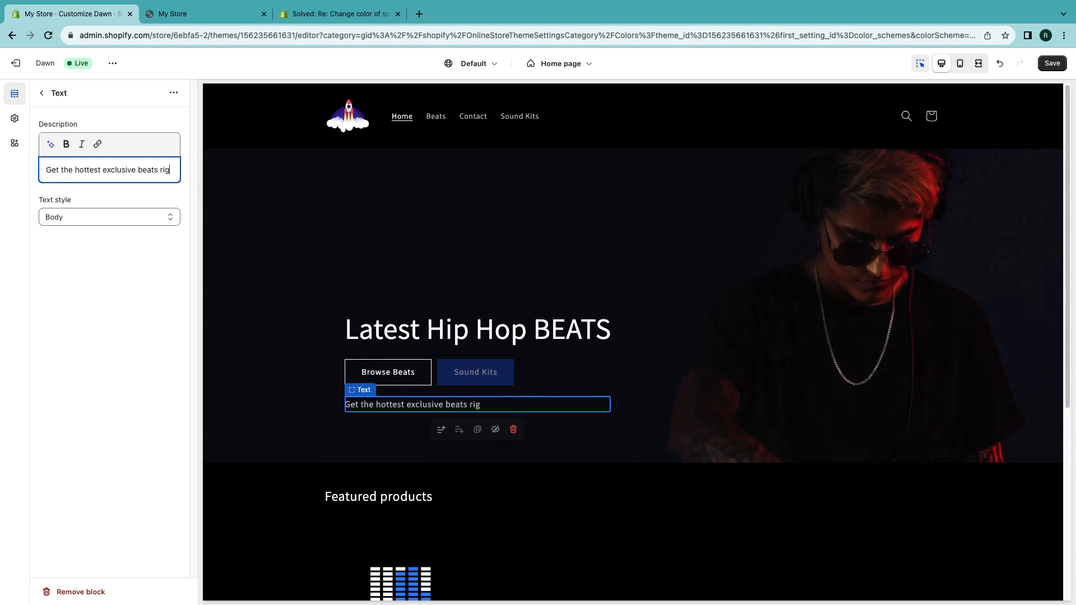
- Change the image banner heading to "Caps Lock Beats"
{"action": "left_click", "coordinate": [478, 330]}
{"action": "left_click_drag", "start_coordinate": [130, 170], "coordinate": [7, 169]}
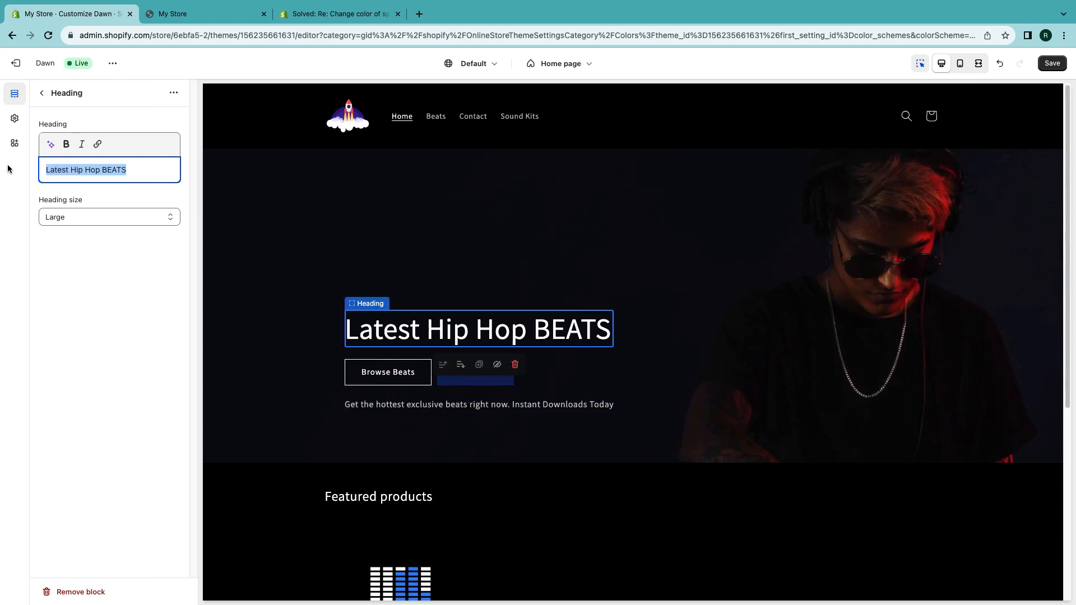
{"action": "type", "text": "Cpa"}
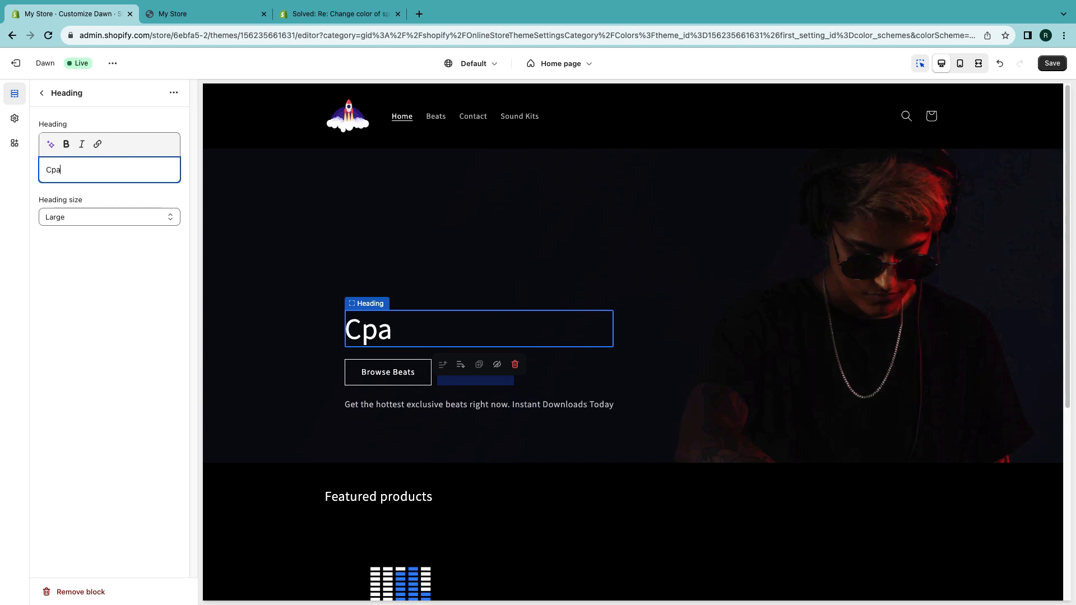
{"action": "key", "text": "BackSpace"}
{"action": "key", "text": "BackSpace"}
{"action": "type", "text": "aps "}
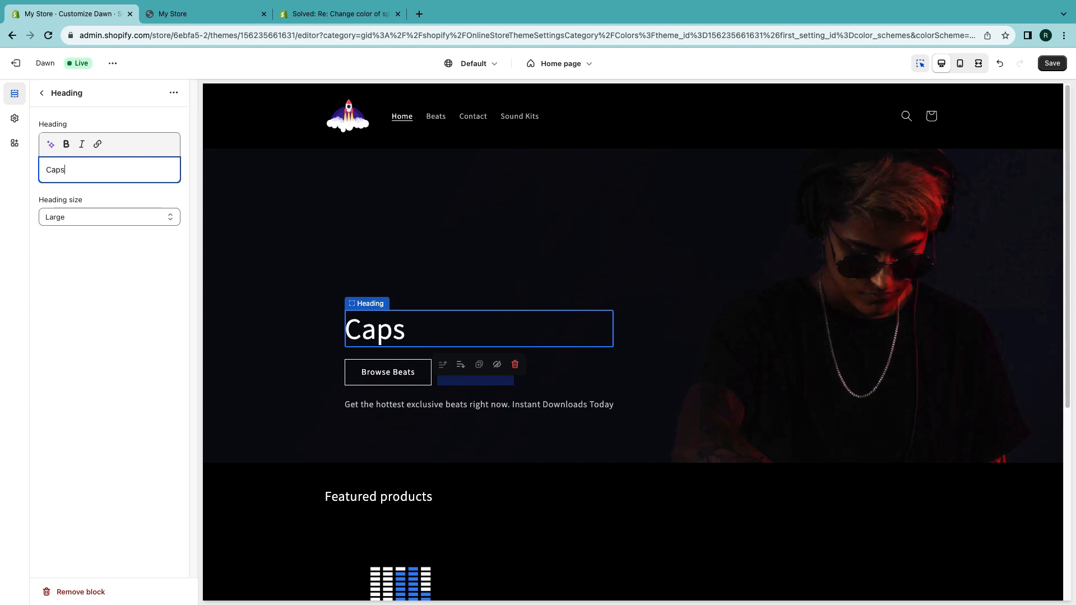
{"action": "type", "text": "Lock Beats"}
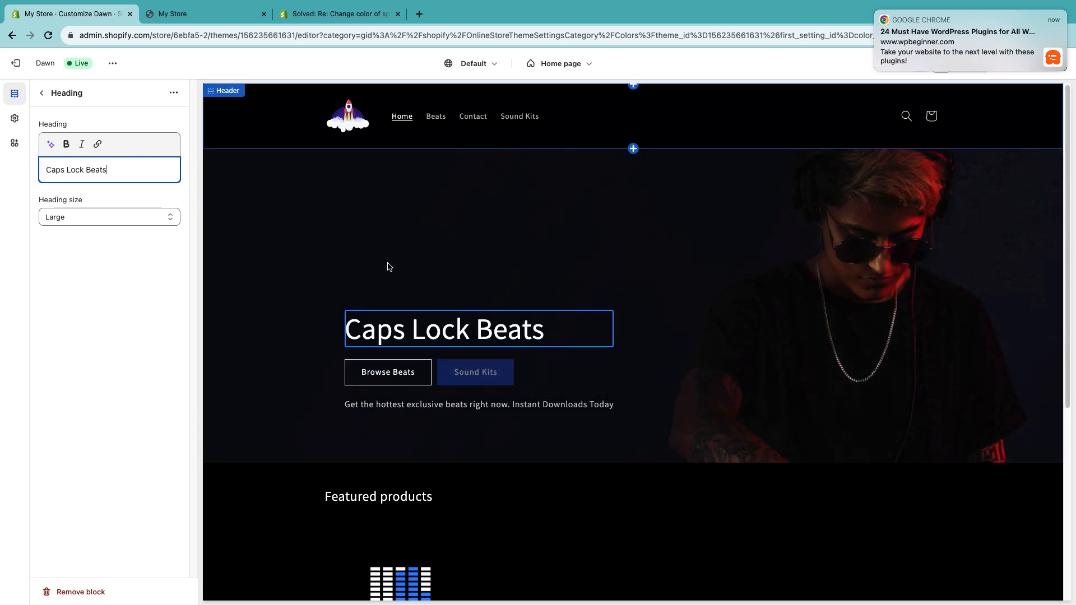
- Replace the theme logo with the LARGE_specter PNG image from the store library
{"action": "left_click", "coordinate": [15, 118]}
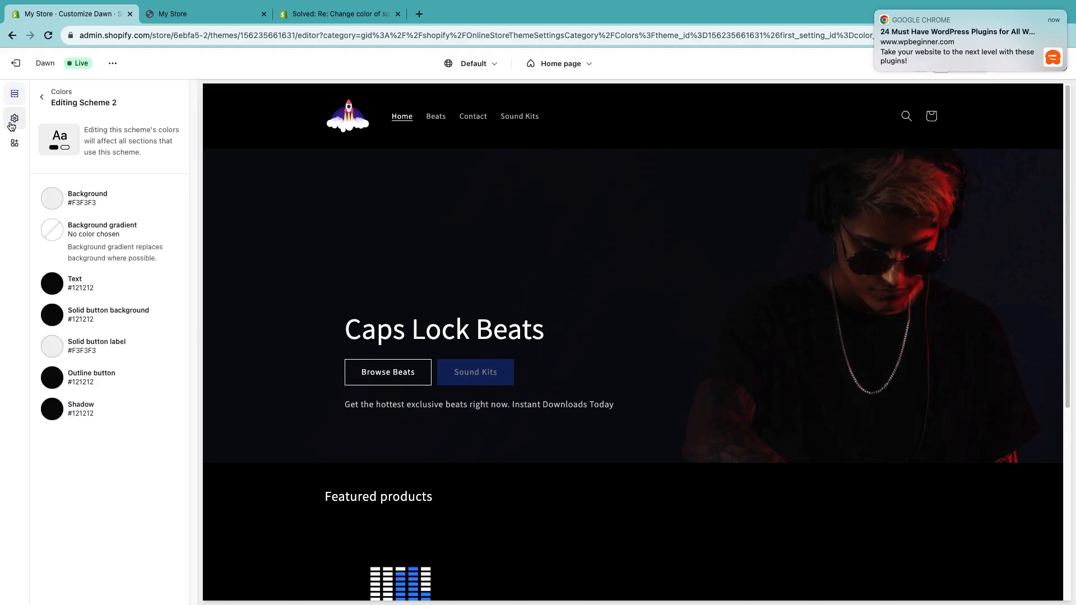
{"action": "left_click", "coordinate": [42, 98]}
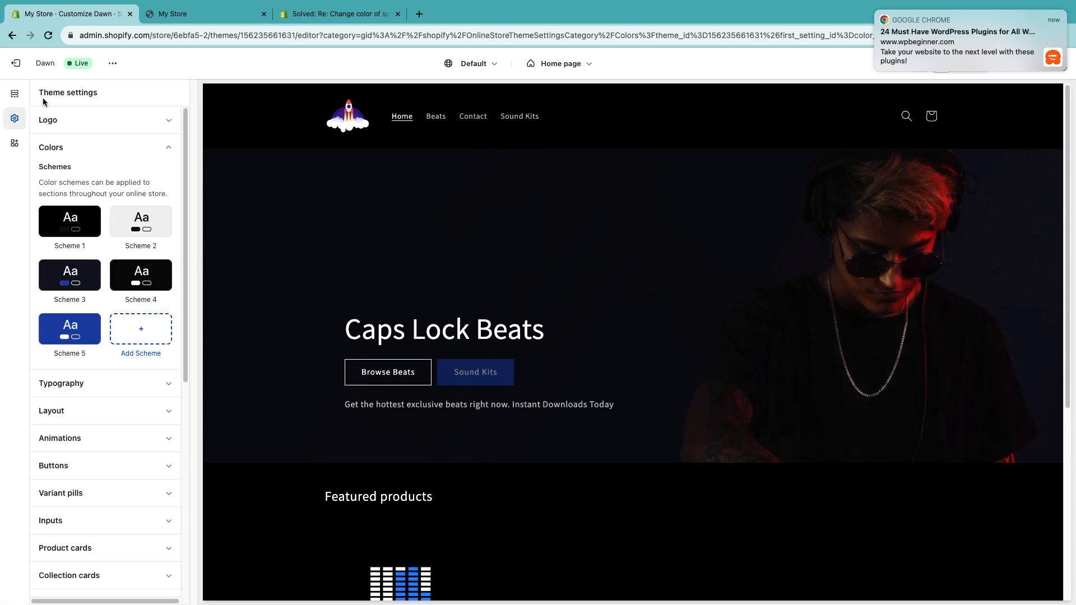
{"action": "left_click", "coordinate": [58, 125]}
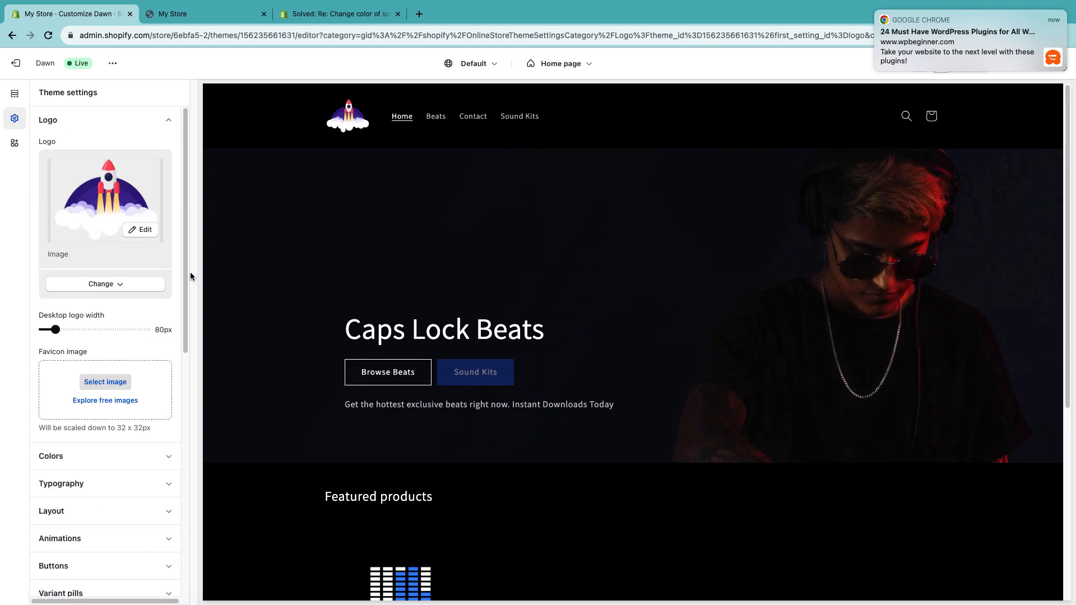
{"action": "left_click", "coordinate": [109, 286]}
{"action": "left_click", "coordinate": [125, 308]}
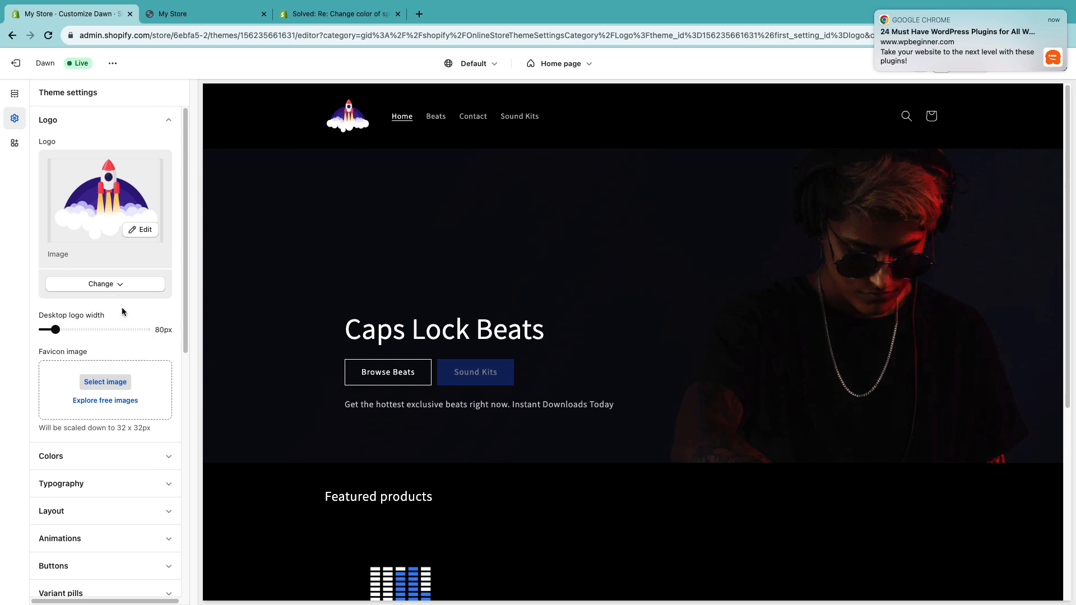
{"action": "left_click", "coordinate": [527, 283]}
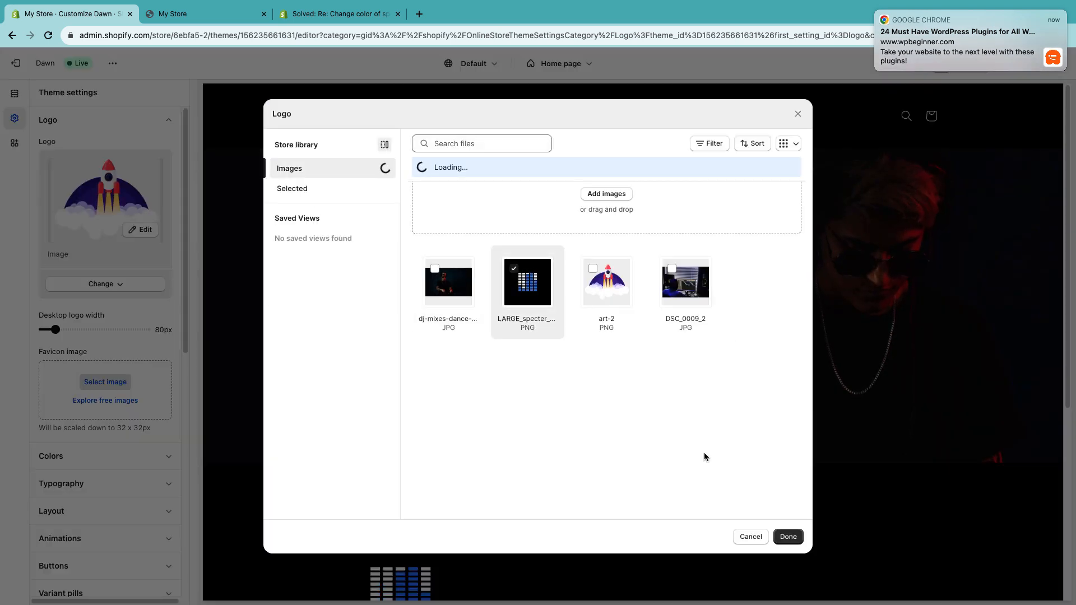
{"action": "left_click", "coordinate": [788, 537]}
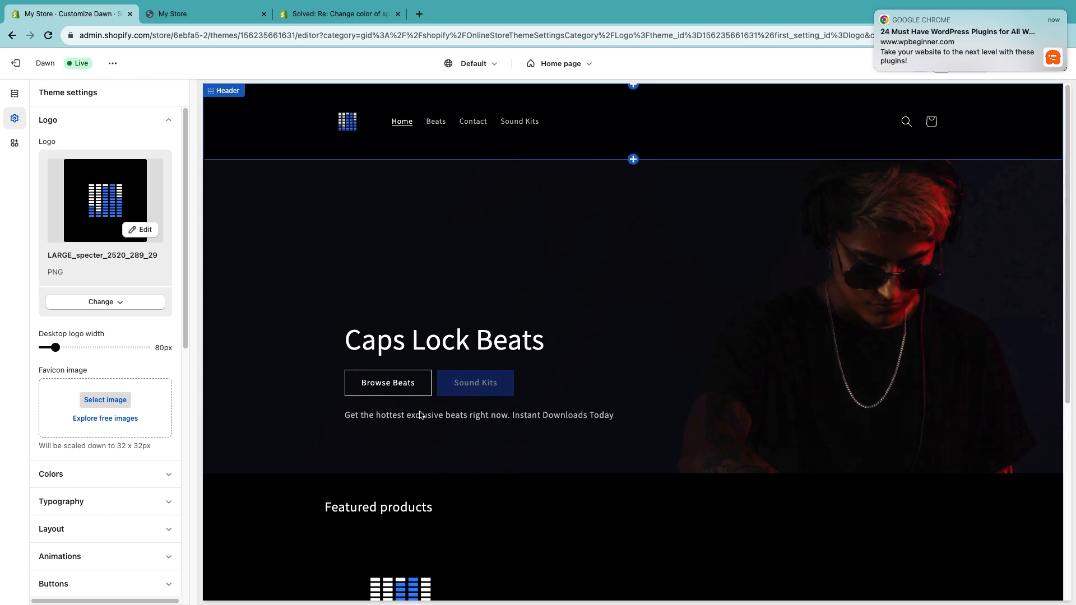
- Rename the featured collection section's heading to "Trending Beats"
{"action": "scroll", "coordinate": [632, 309], "scroll_direction": "down", "scroll_amount": 5}
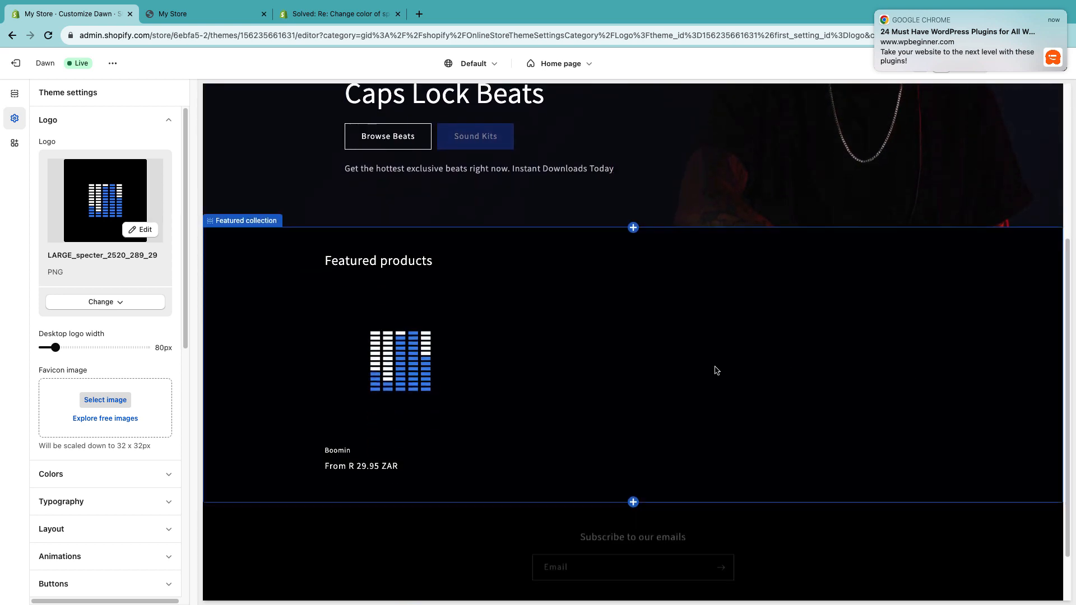
{"action": "scroll", "coordinate": [480, 403], "scroll_direction": "up", "scroll_amount": 1}
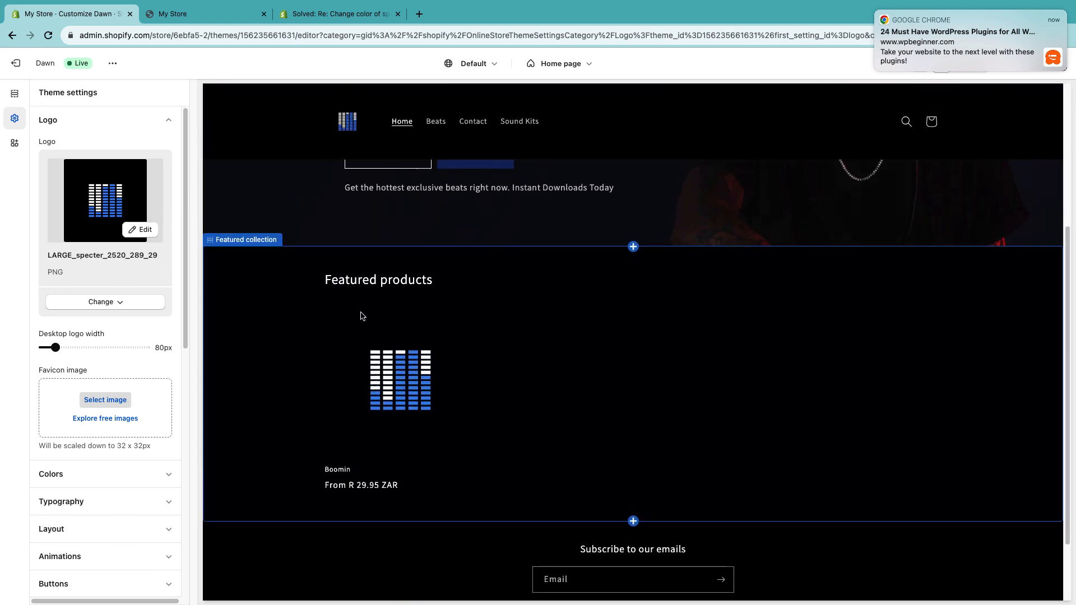
{"action": "left_click", "coordinate": [392, 294]}
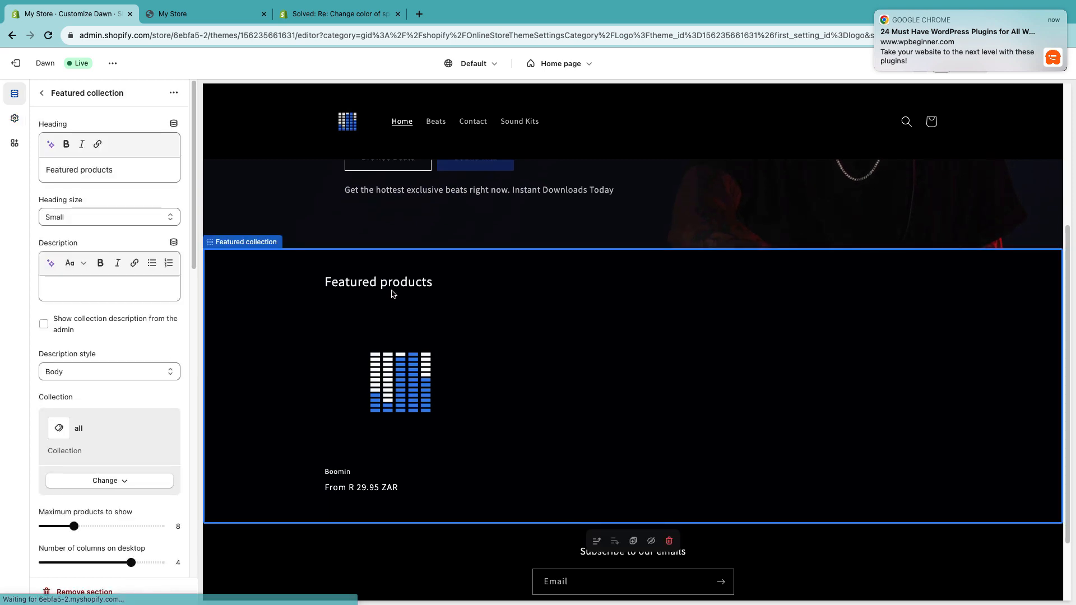
{"action": "left_click_drag", "start_coordinate": [113, 169], "coordinate": [8, 165]}
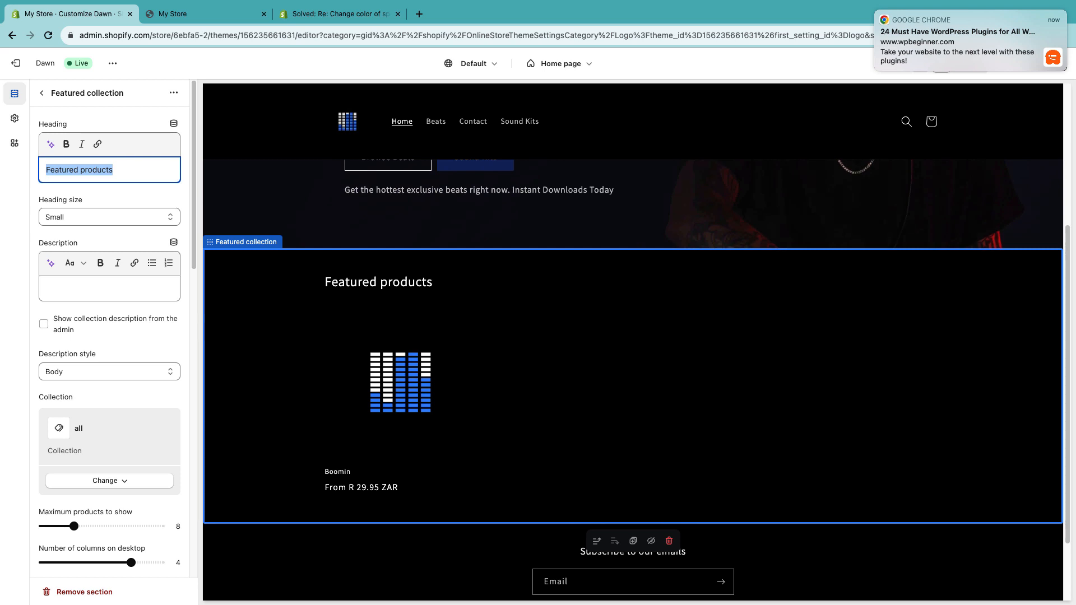
{"action": "type", "text": "Trending Beats"}
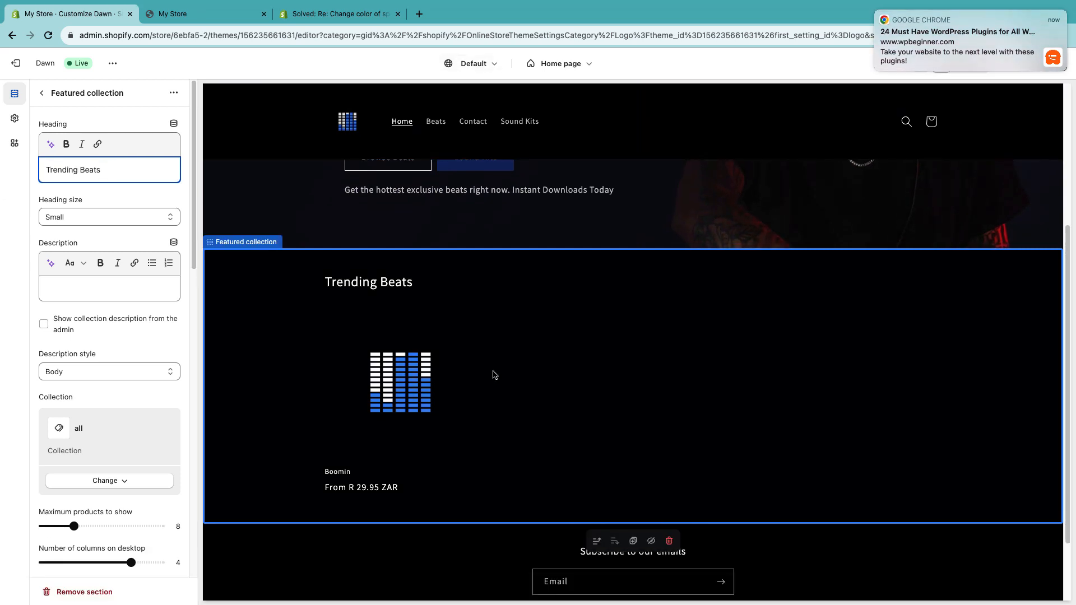
- Review the featured collection section's settings and options, then return to the home page section list
{"action": "left_click", "coordinate": [480, 378]}
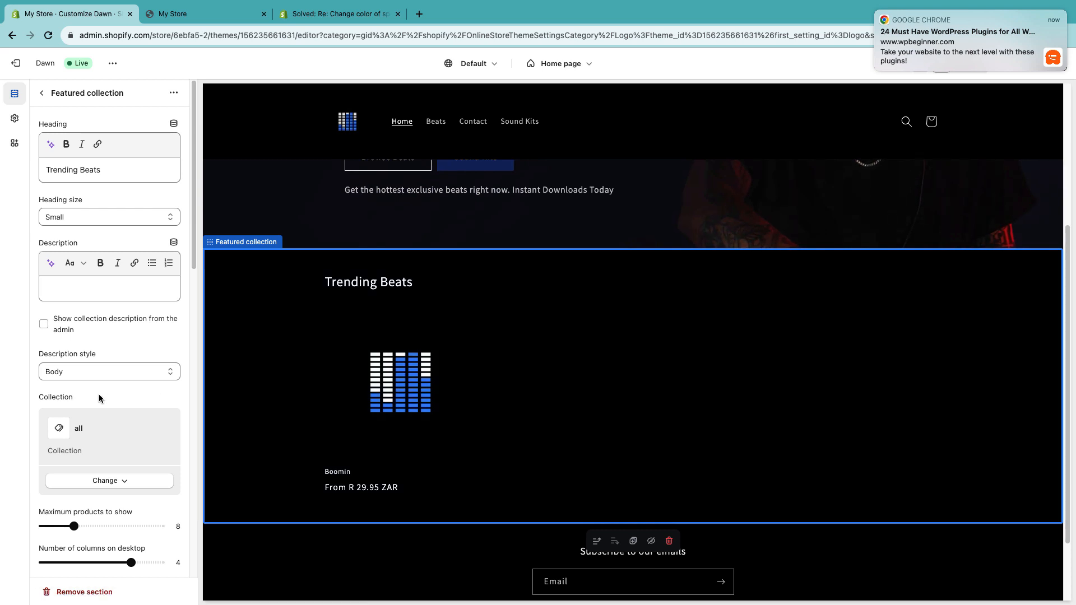
{"action": "scroll", "coordinate": [99, 398], "scroll_direction": "down", "scroll_amount": 1}
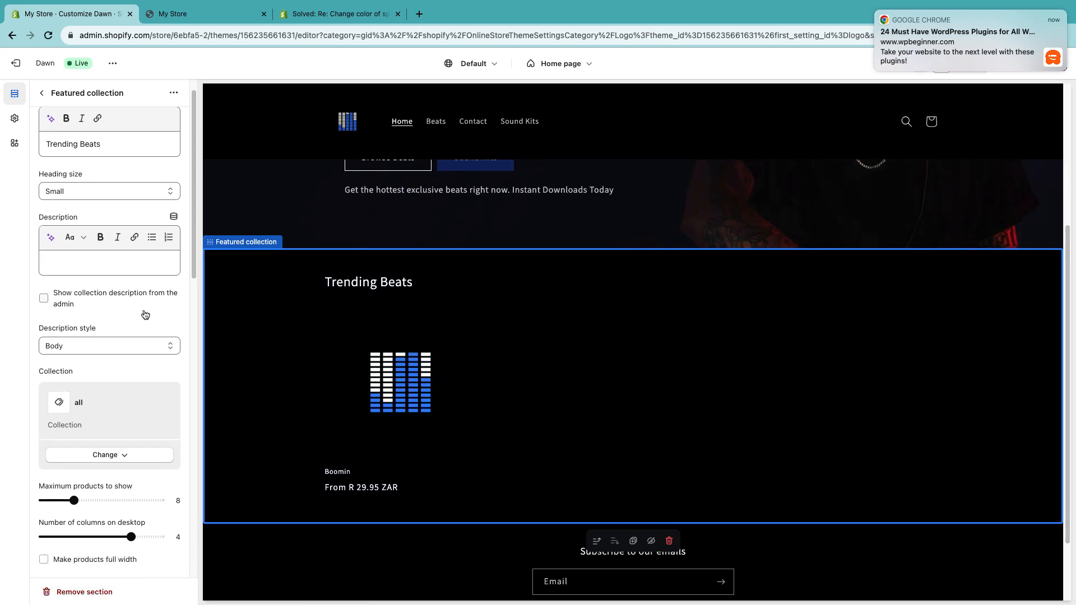
{"action": "scroll", "coordinate": [146, 311], "scroll_direction": "down", "scroll_amount": 1}
{"action": "scroll", "coordinate": [84, 224], "scroll_direction": "up", "scroll_amount": 2}
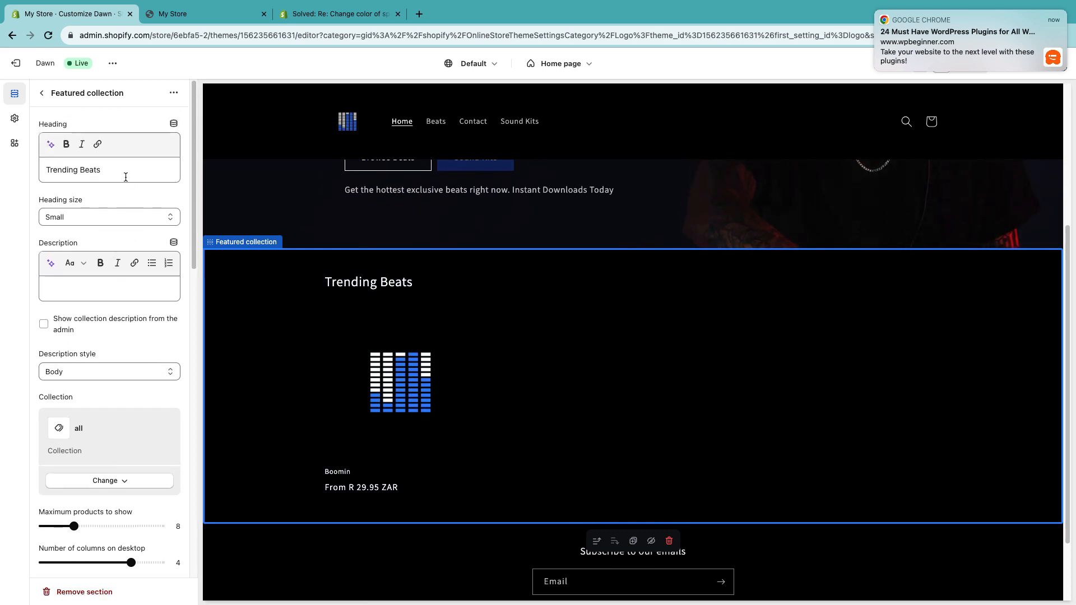
{"action": "scroll", "coordinate": [84, 325], "scroll_direction": "down", "scroll_amount": 1}
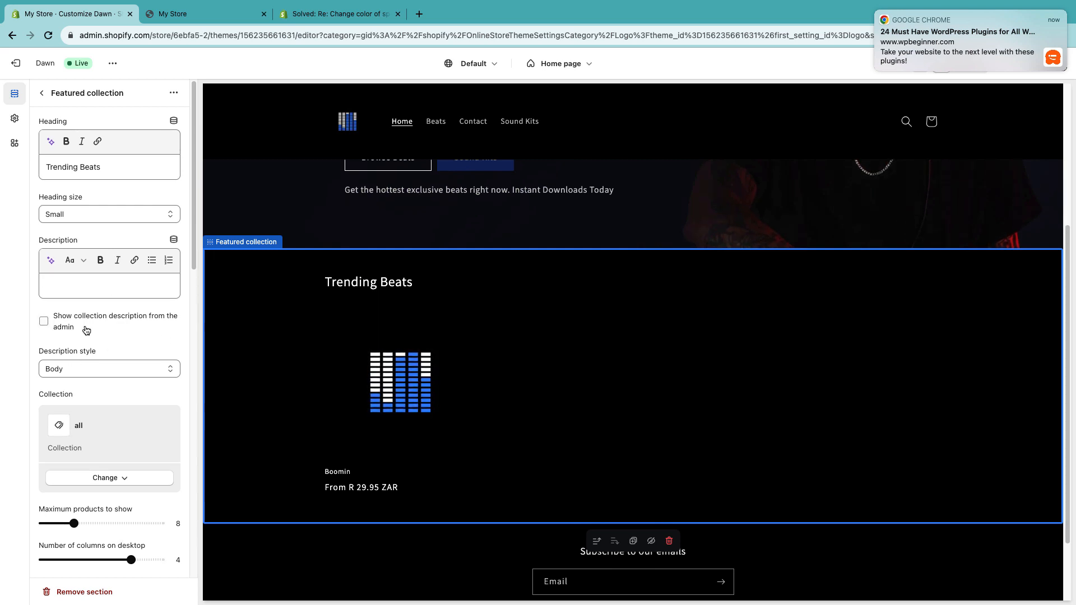
{"action": "scroll", "coordinate": [86, 330], "scroll_direction": "down", "scroll_amount": 3}
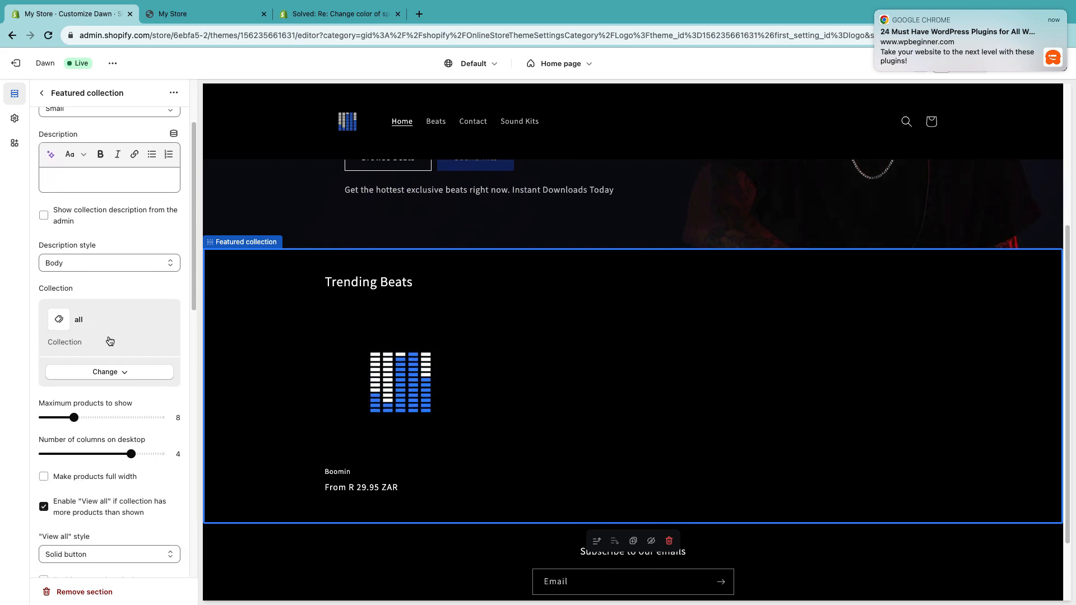
{"action": "scroll", "coordinate": [88, 395], "scroll_direction": "down", "scroll_amount": 2}
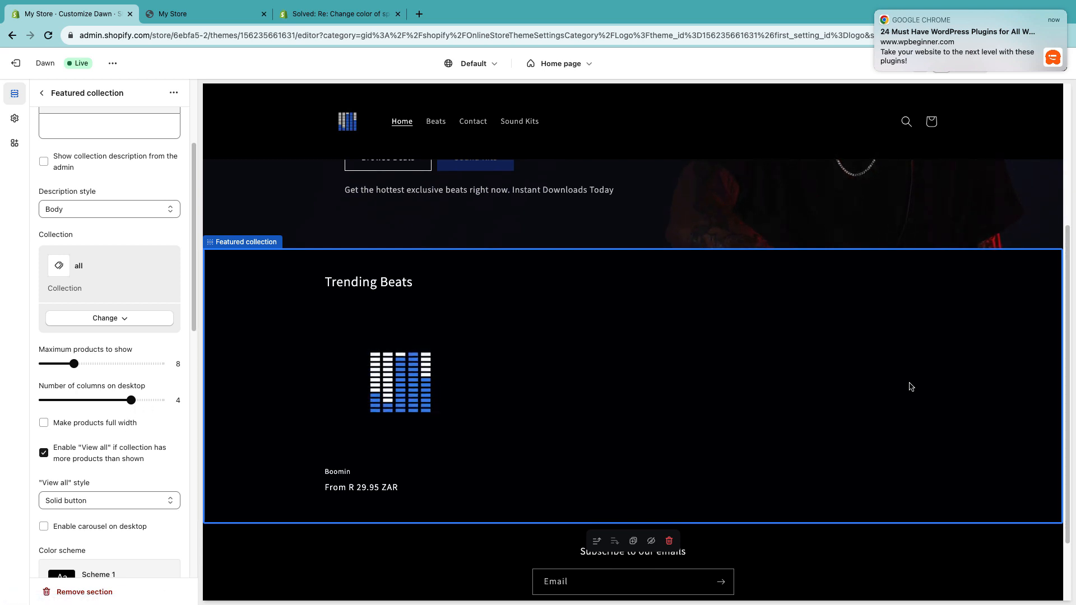
{"action": "left_click", "coordinate": [173, 93]}
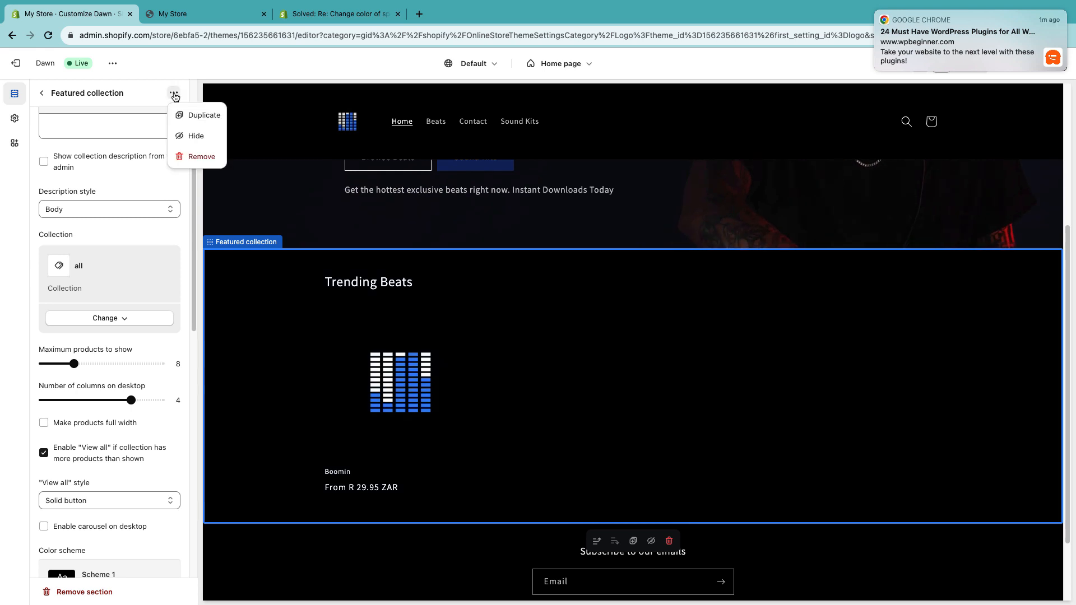
{"action": "left_click", "coordinate": [81, 106]}
{"action": "left_click", "coordinate": [43, 97]}
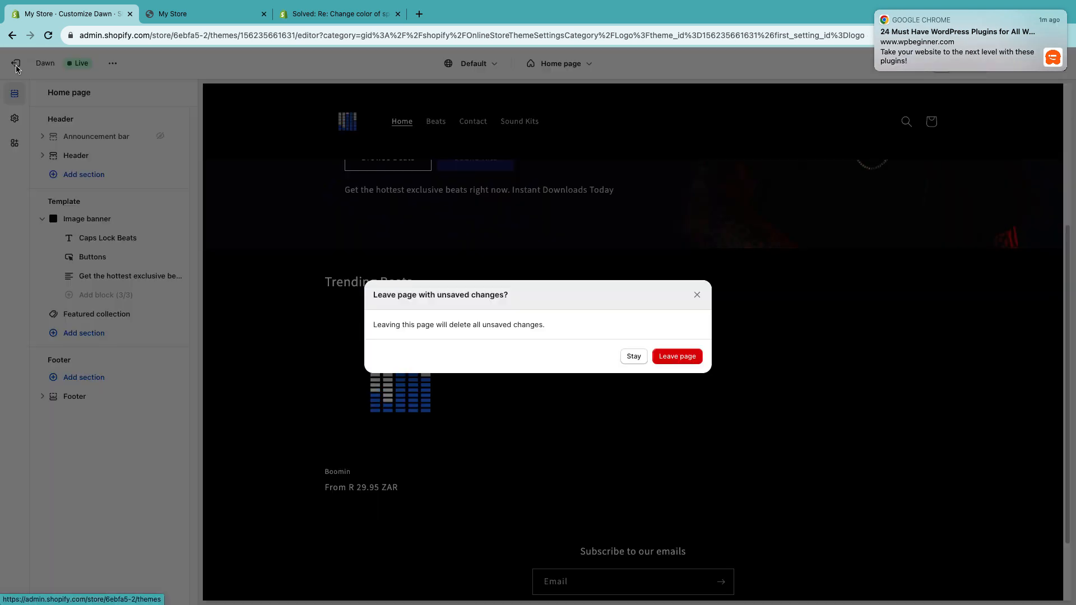
- Save the theme customizations, staying in the editor instead of leaving with unsaved changes
{"action": "left_click", "coordinate": [15, 62]}
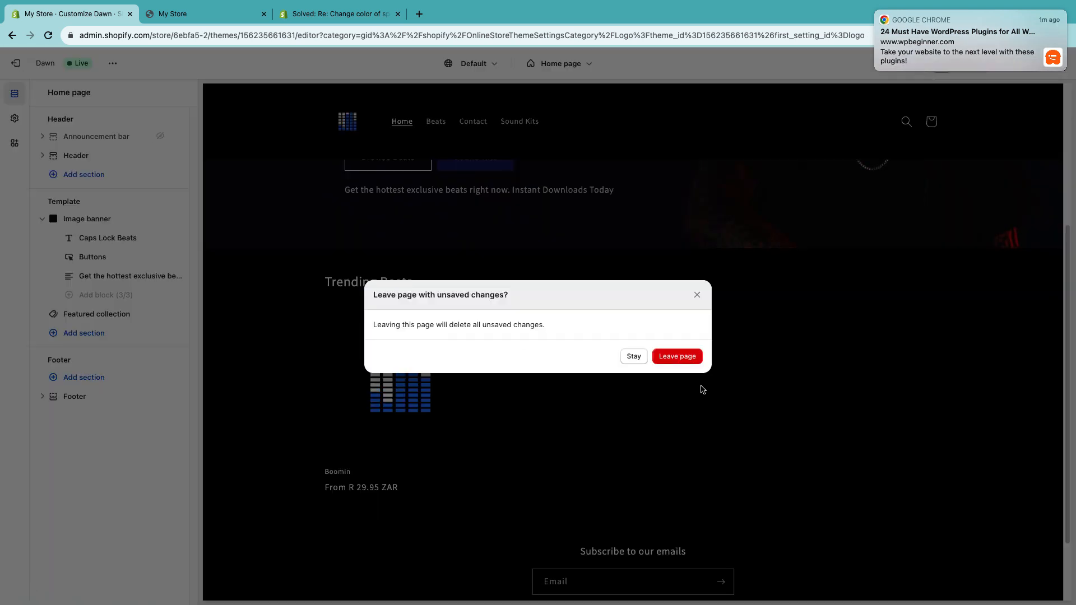
{"action": "left_click", "coordinate": [632, 358]}
{"action": "mouse_move", "coordinate": [1058, 36]}
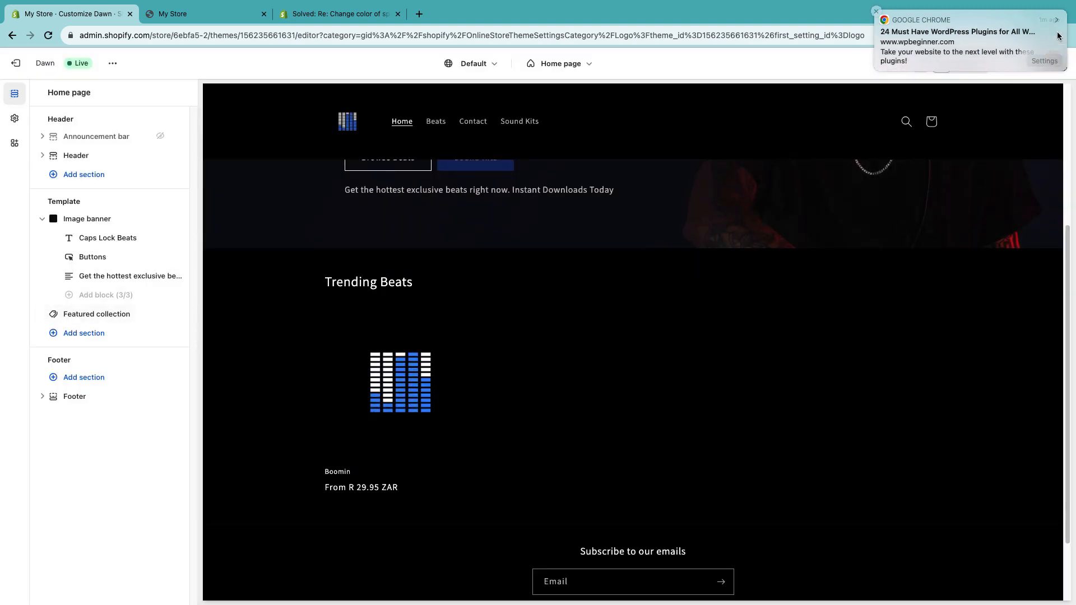
{"action": "left_click", "coordinate": [876, 12]}
{"action": "left_click", "coordinate": [1053, 64]}
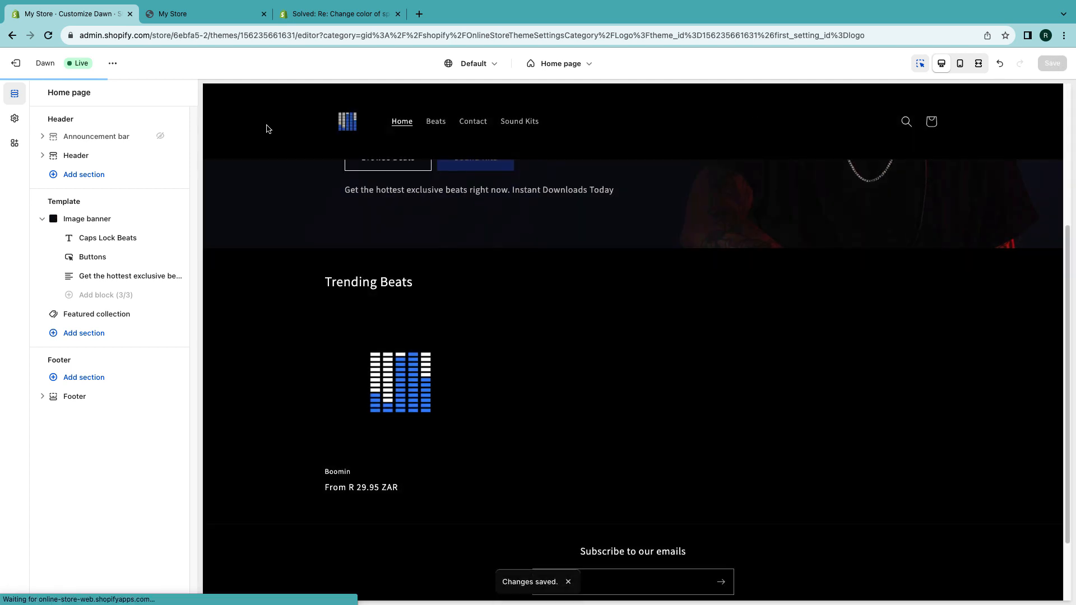
- Exit the editor, reload the live storefront in its tab and scroll through the updated homepage
{"action": "left_click", "coordinate": [18, 71]}
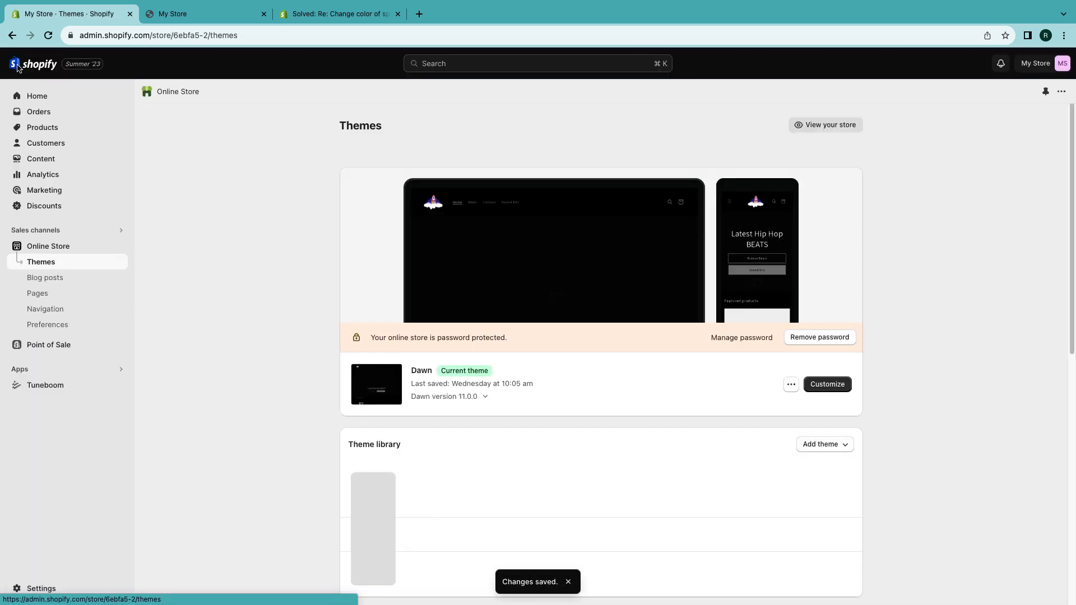
{"action": "left_click", "coordinate": [56, 389]}
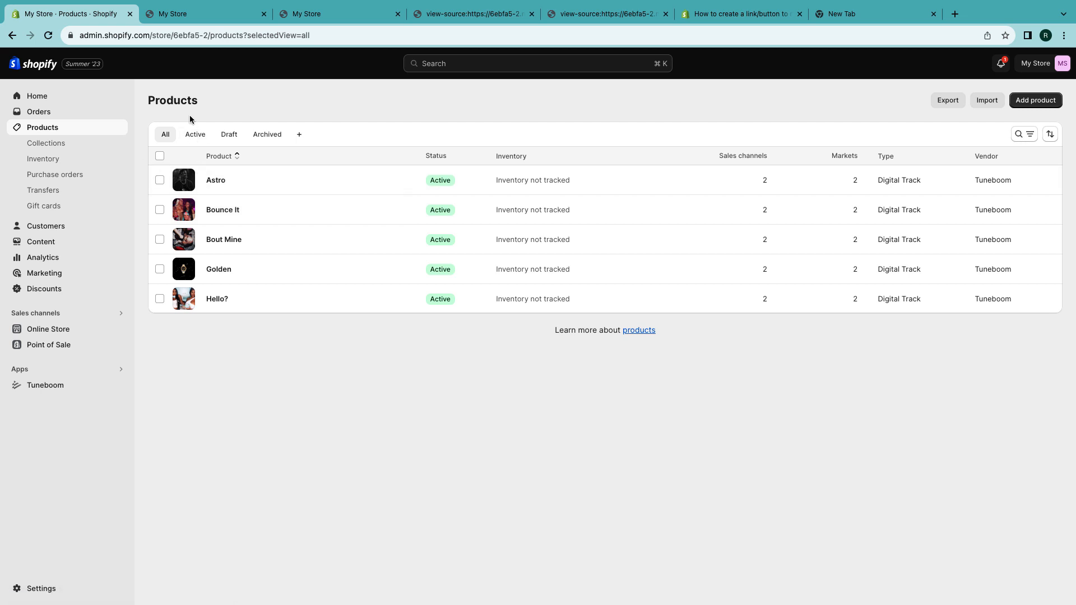
{"action": "left_click", "coordinate": [246, 14]}
{"action": "left_click", "coordinate": [260, 35]}
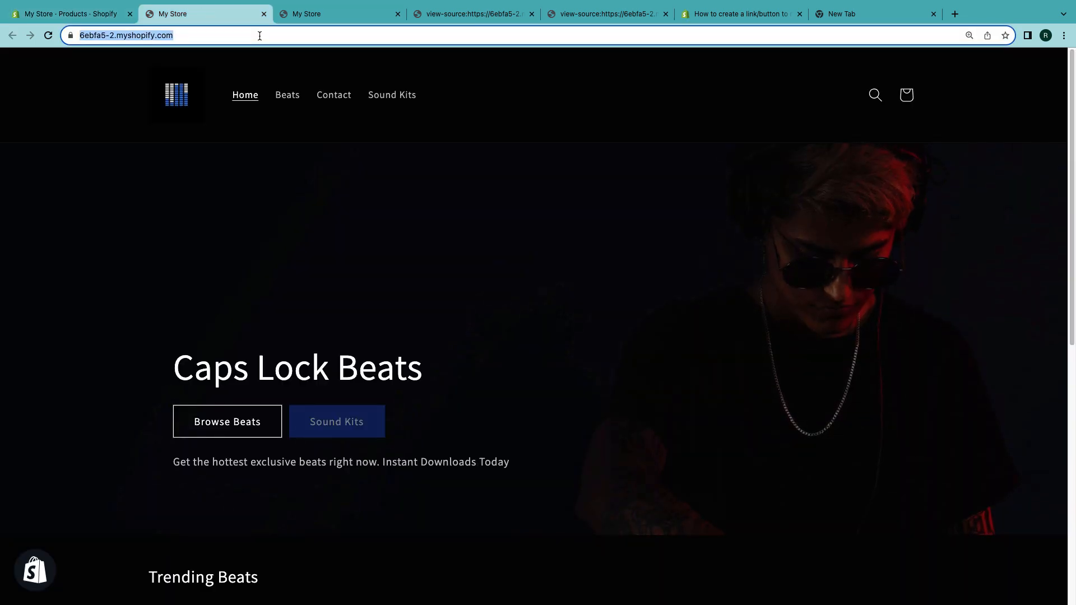
{"action": "key", "text": "Return"}
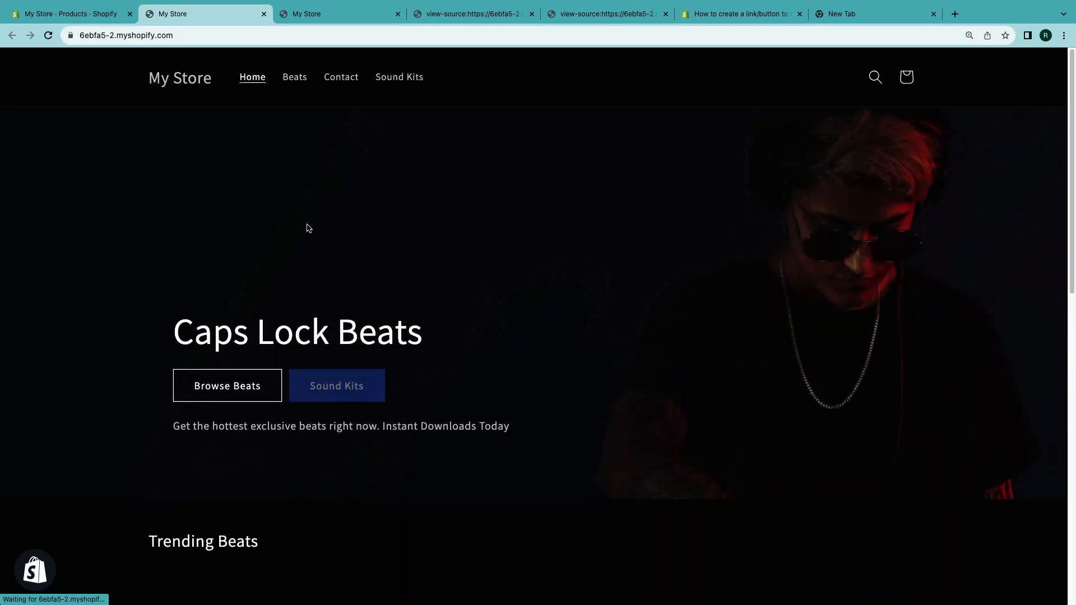
{"action": "scroll", "coordinate": [311, 232], "scroll_direction": "down", "scroll_amount": 6}
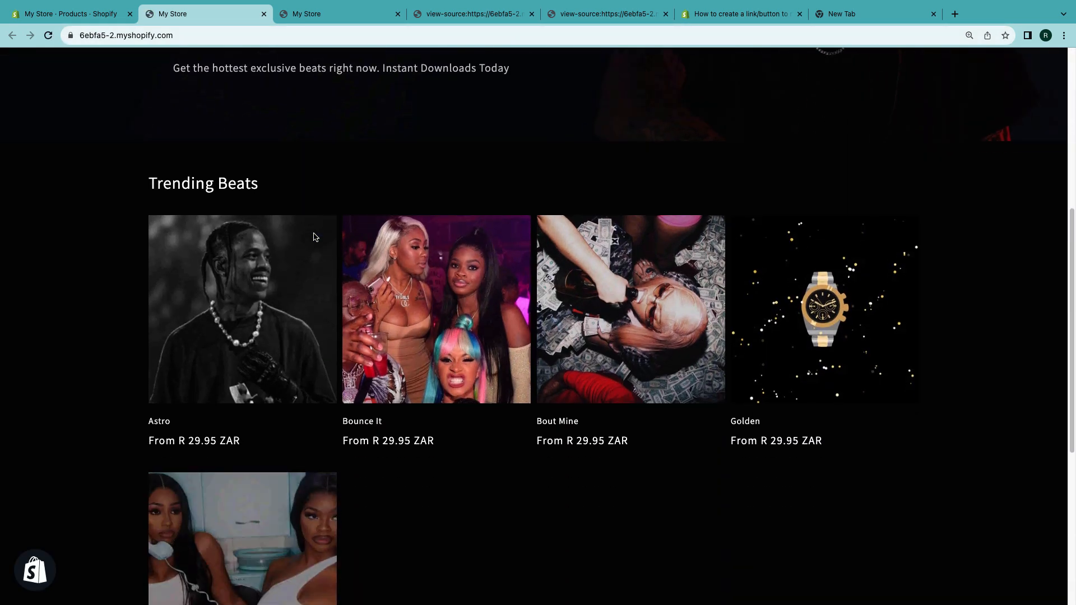
{"action": "scroll", "coordinate": [632, 255], "scroll_direction": "up", "scroll_amount": 5}
{"action": "scroll", "coordinate": [632, 255], "scroll_direction": "down", "scroll_amount": 5}
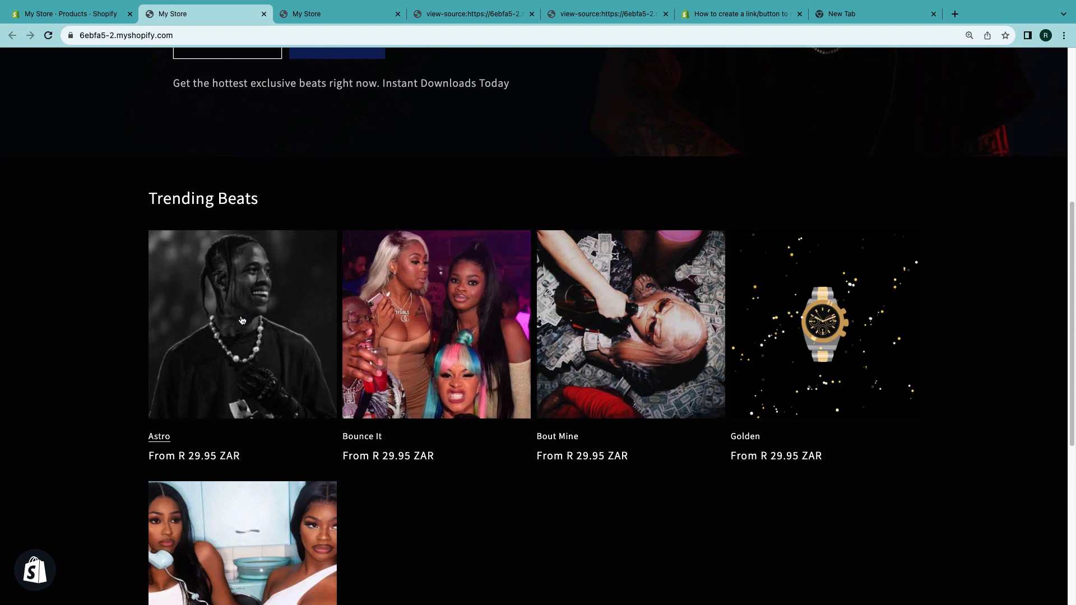
{"action": "scroll", "coordinate": [241, 320], "scroll_direction": "down", "scroll_amount": 3}
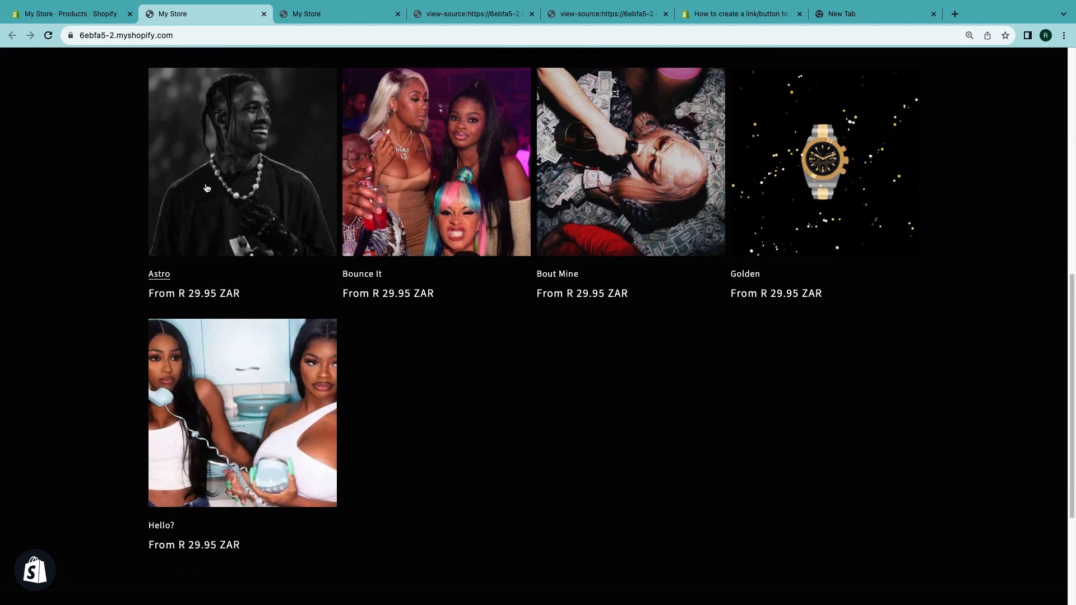
- Open the Dawn theme editor from the online store admin and select the featured collection section
{"action": "scroll", "coordinate": [206, 188], "scroll_direction": "down", "scroll_amount": 2}
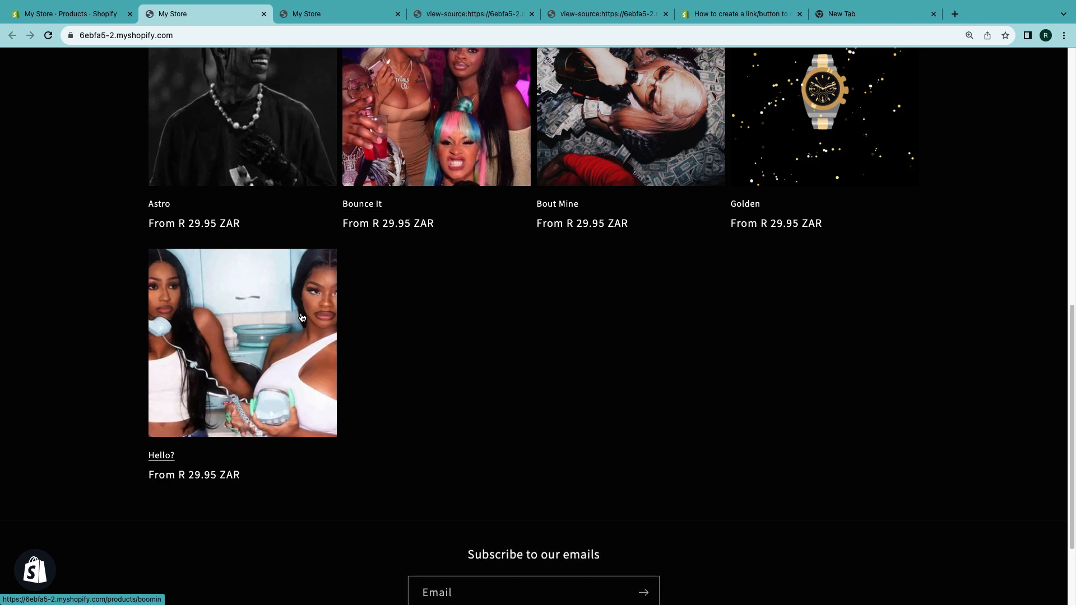
{"action": "left_click", "coordinate": [73, 14]}
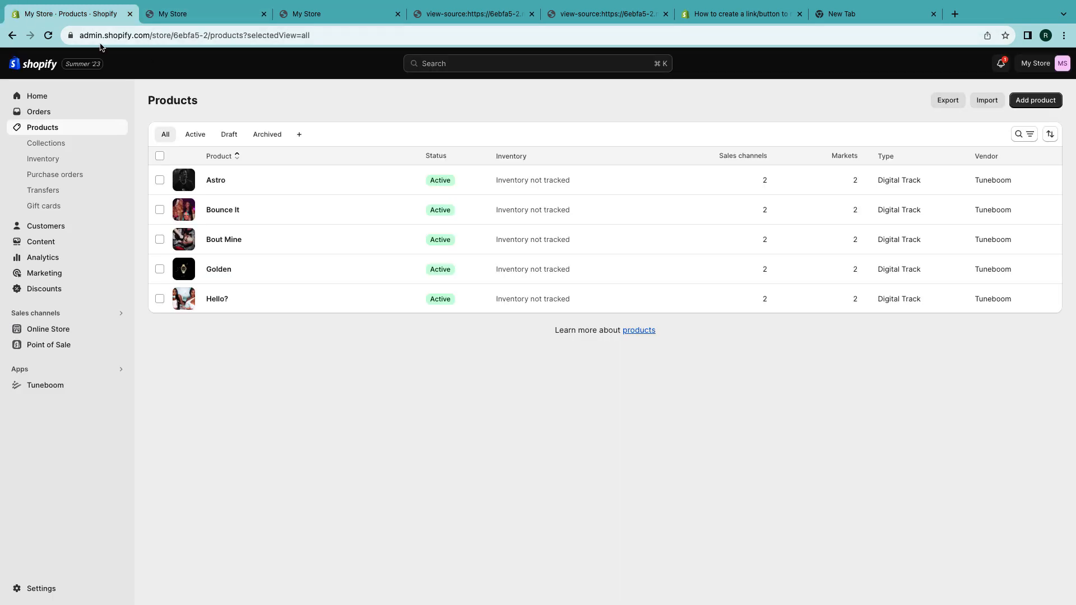
{"action": "left_click", "coordinate": [67, 333]}
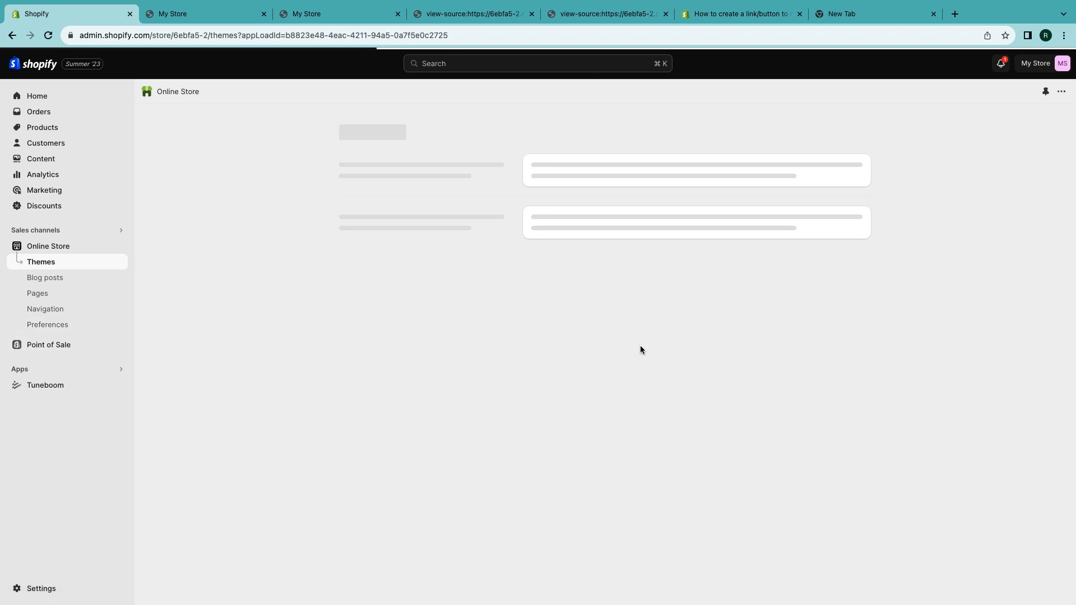
{"action": "left_click", "coordinate": [827, 384]}
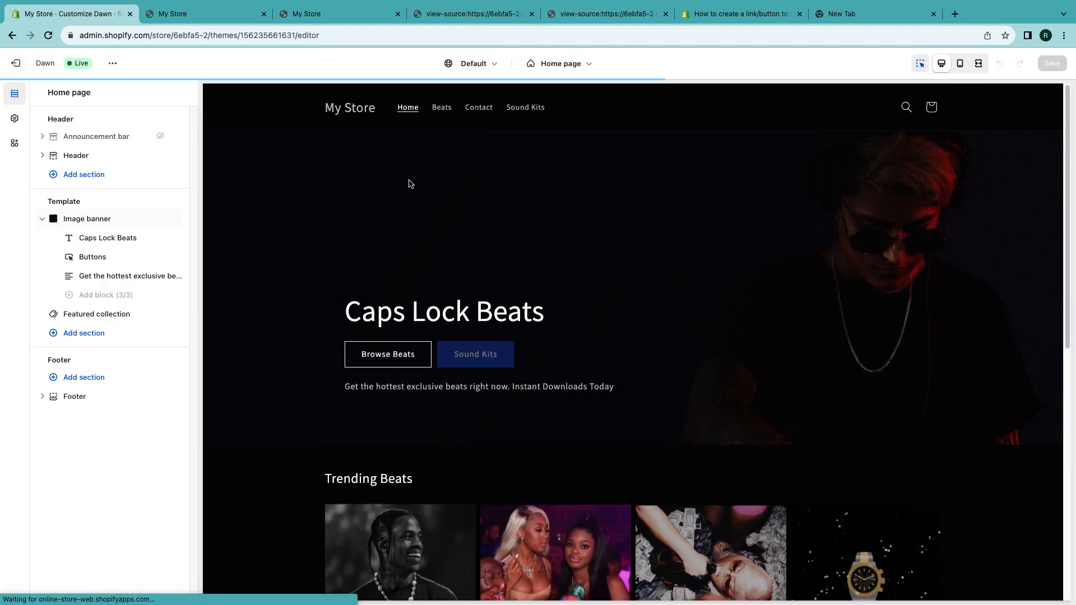
{"action": "scroll", "coordinate": [373, 272], "scroll_direction": "down", "scroll_amount": 4}
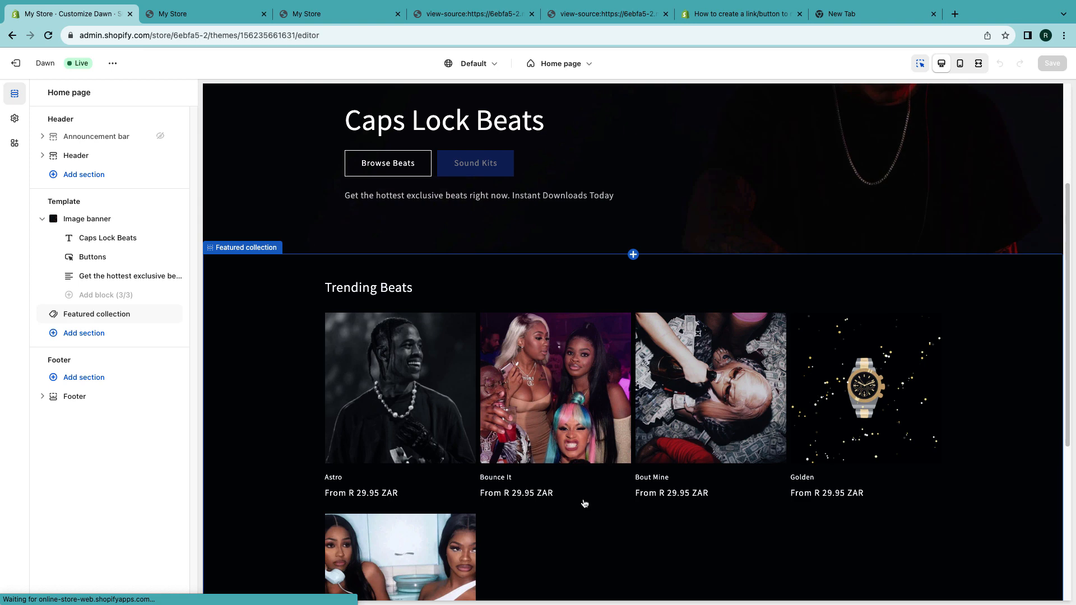
{"action": "left_click", "coordinate": [584, 503]}
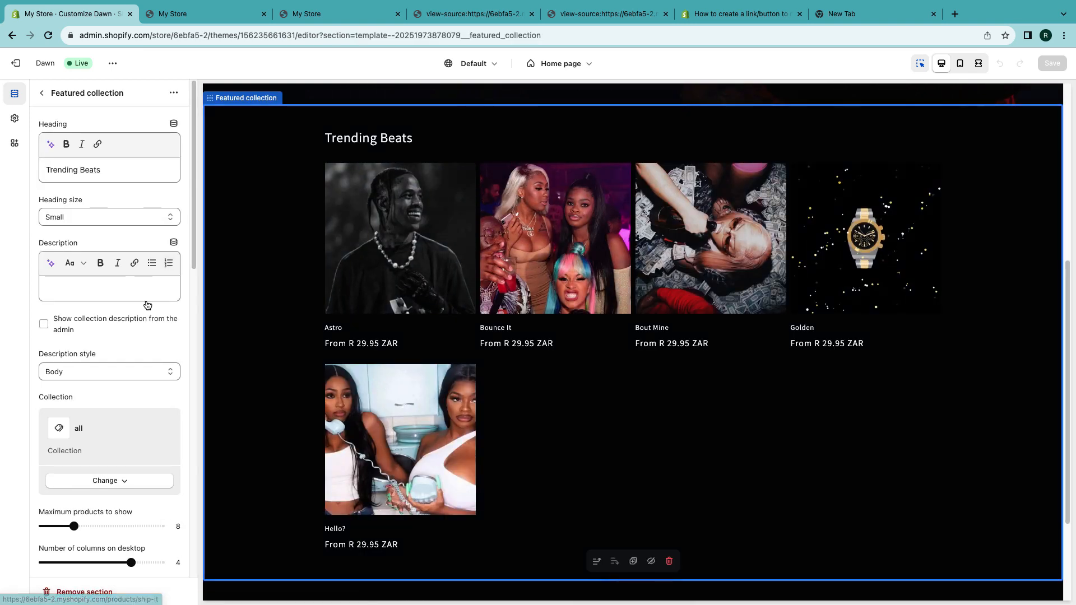
- Set the featured collection to 5 columns on desktop and enable its quick add button
{"action": "scroll", "coordinate": [106, 340], "scroll_direction": "down", "scroll_amount": 3}
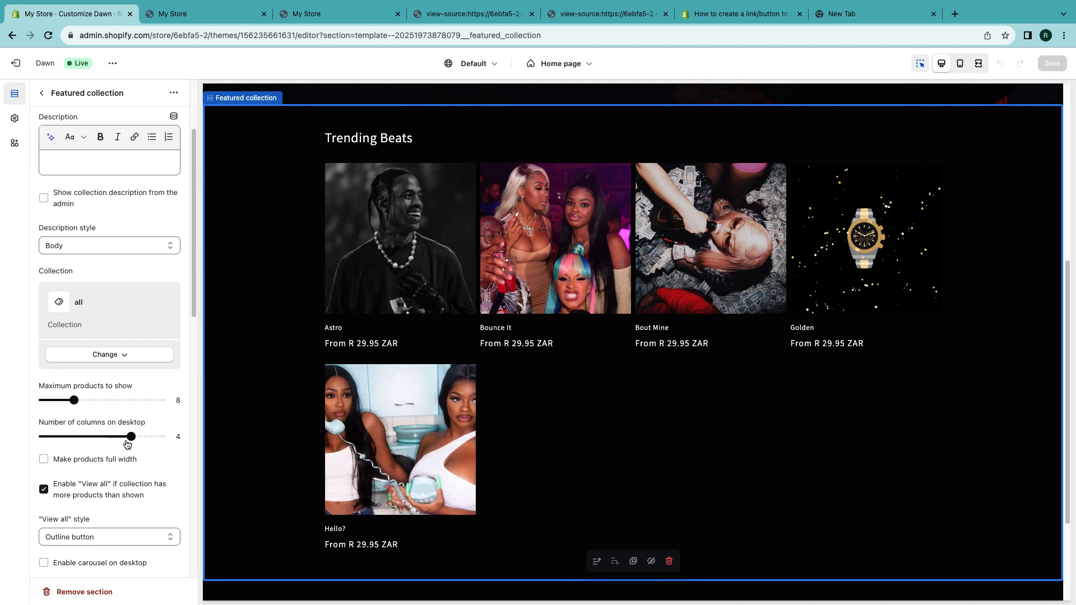
{"action": "left_click_drag", "start_coordinate": [142, 435], "coordinate": [162, 437]}
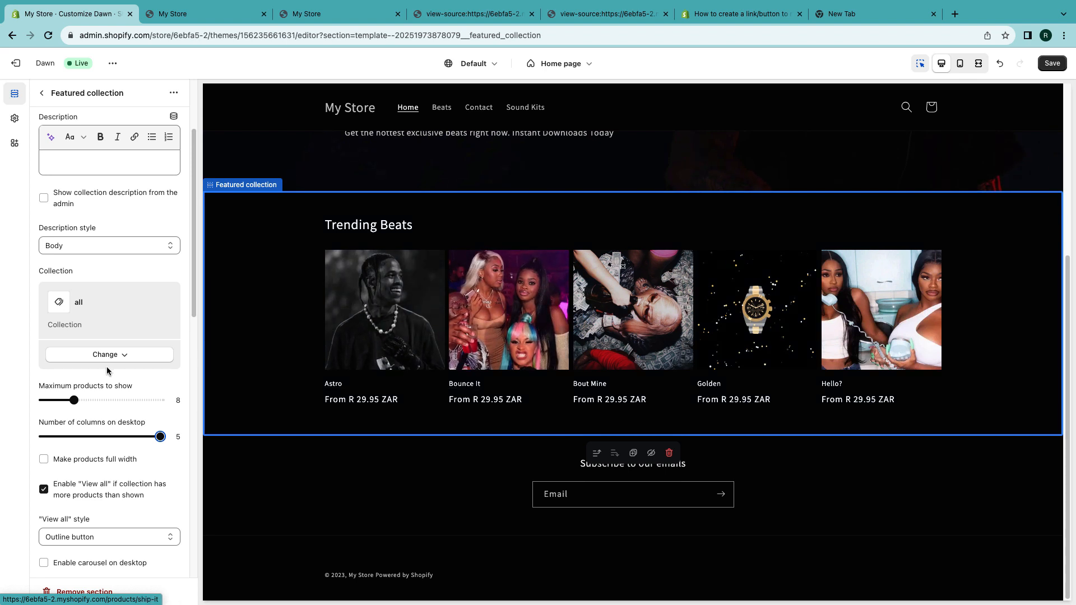
{"action": "scroll", "coordinate": [106, 368], "scroll_direction": "down", "scroll_amount": 3}
{"action": "scroll", "coordinate": [106, 370], "scroll_direction": "down", "scroll_amount": 8}
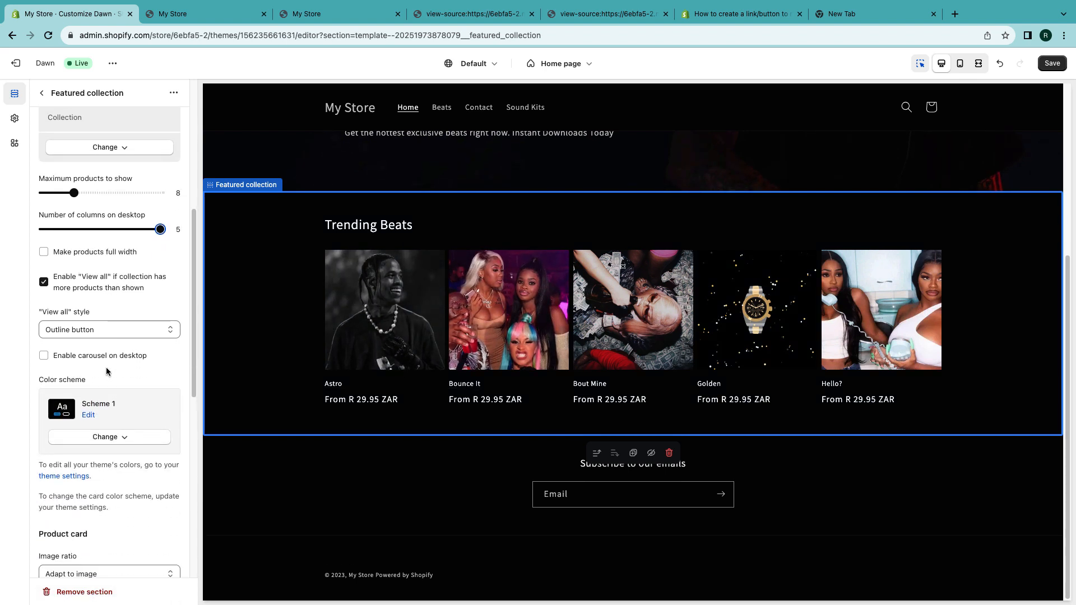
{"action": "scroll", "coordinate": [106, 371], "scroll_direction": "down", "scroll_amount": 4}
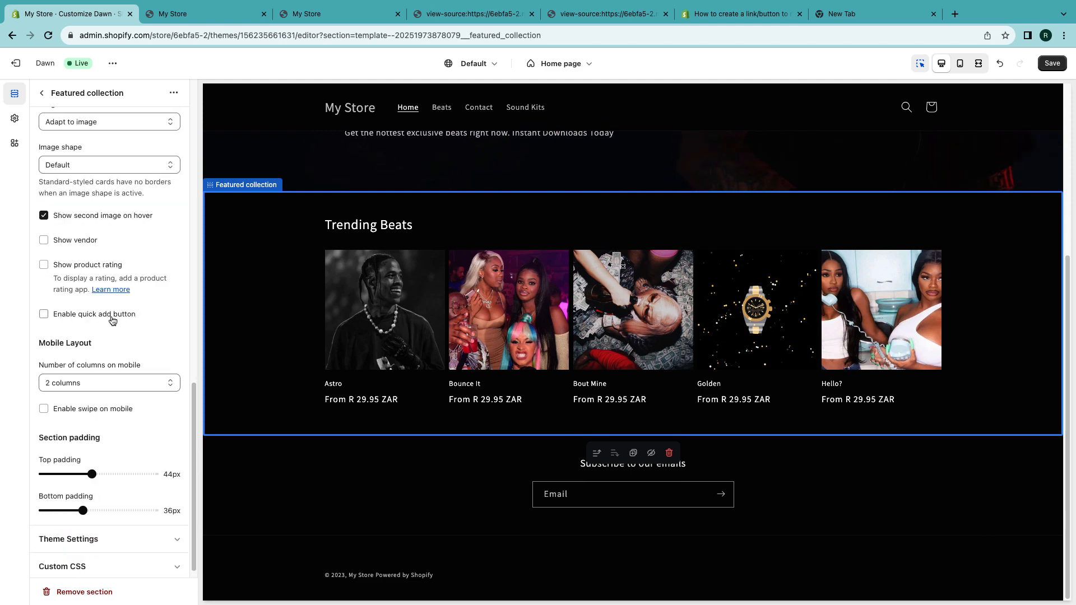
{"action": "left_click", "coordinate": [110, 315]}
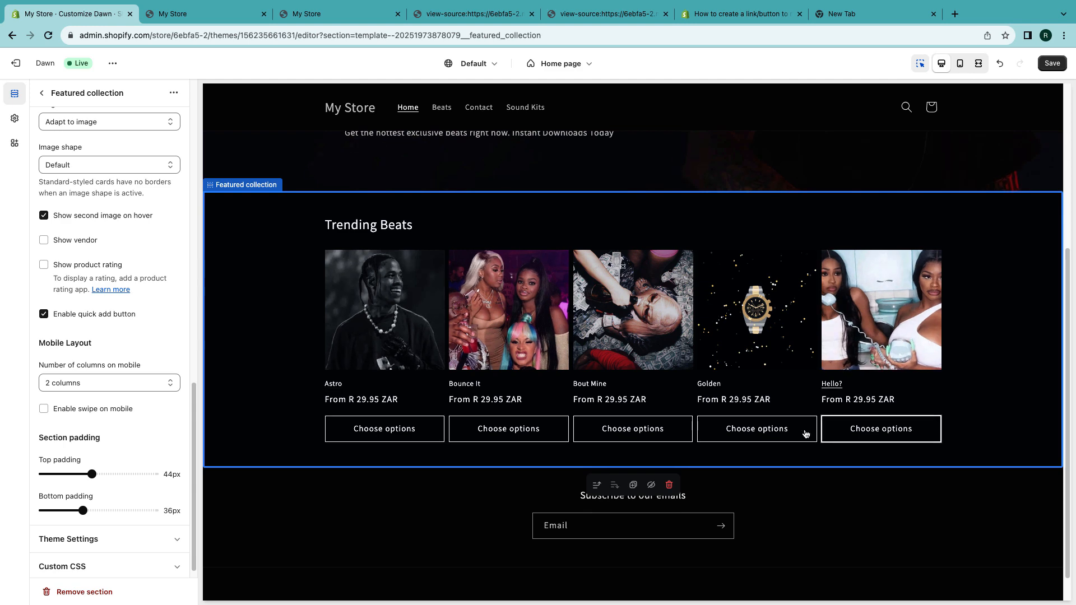
- Select the image banner's Buttons block containing Browse Beats to open its settings
{"action": "scroll", "coordinate": [452, 338], "scroll_direction": "up", "scroll_amount": 5}
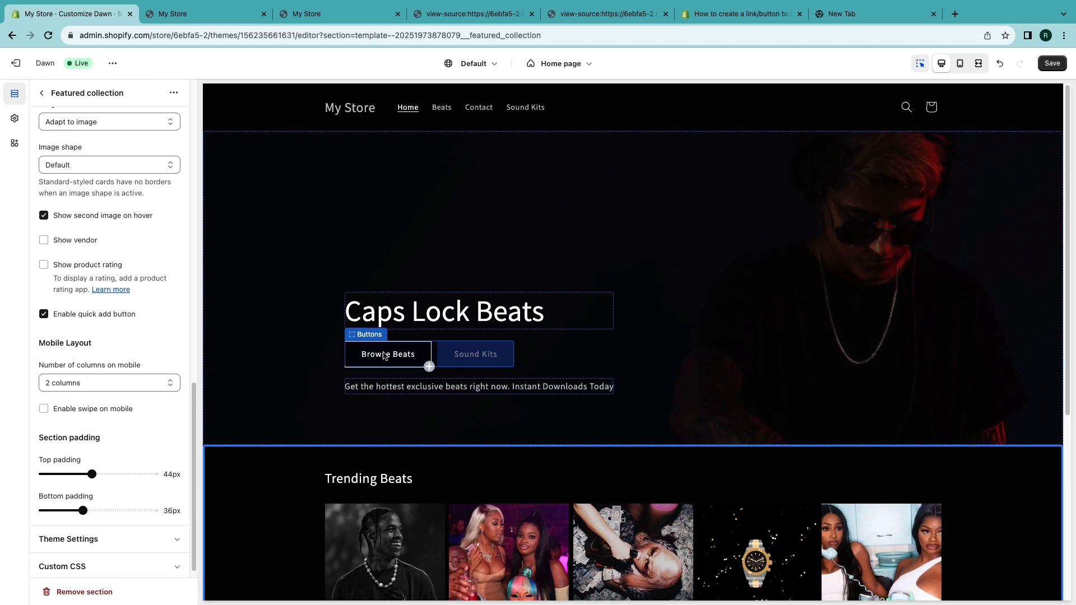
{"action": "scroll", "coordinate": [393, 359], "scroll_direction": "down", "scroll_amount": 4}
{"action": "scroll", "coordinate": [403, 361], "scroll_direction": "up", "scroll_amount": 4}
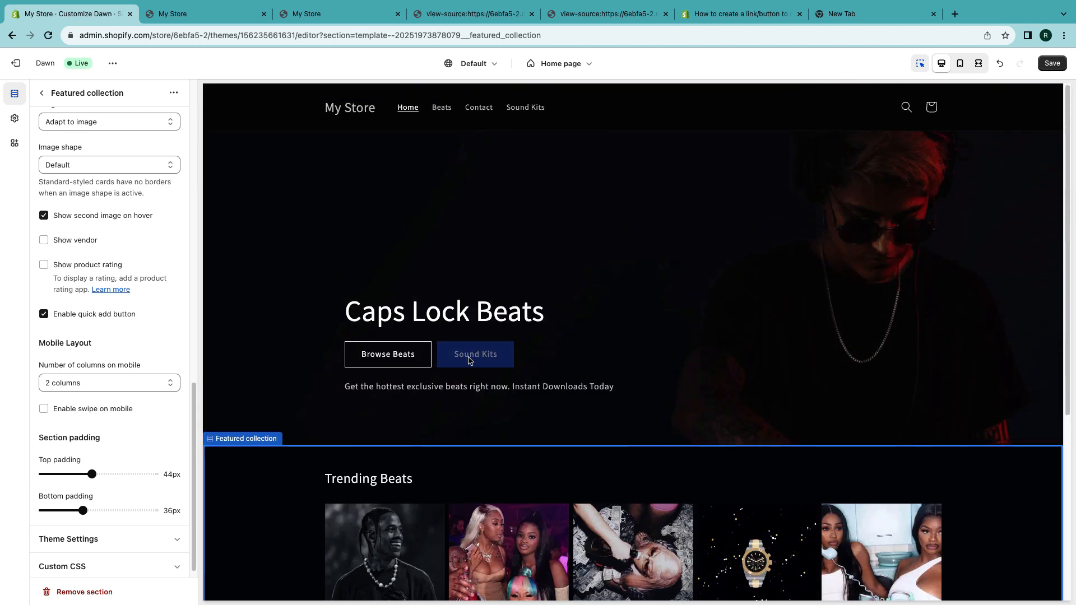
{"action": "left_click", "coordinate": [397, 363]}
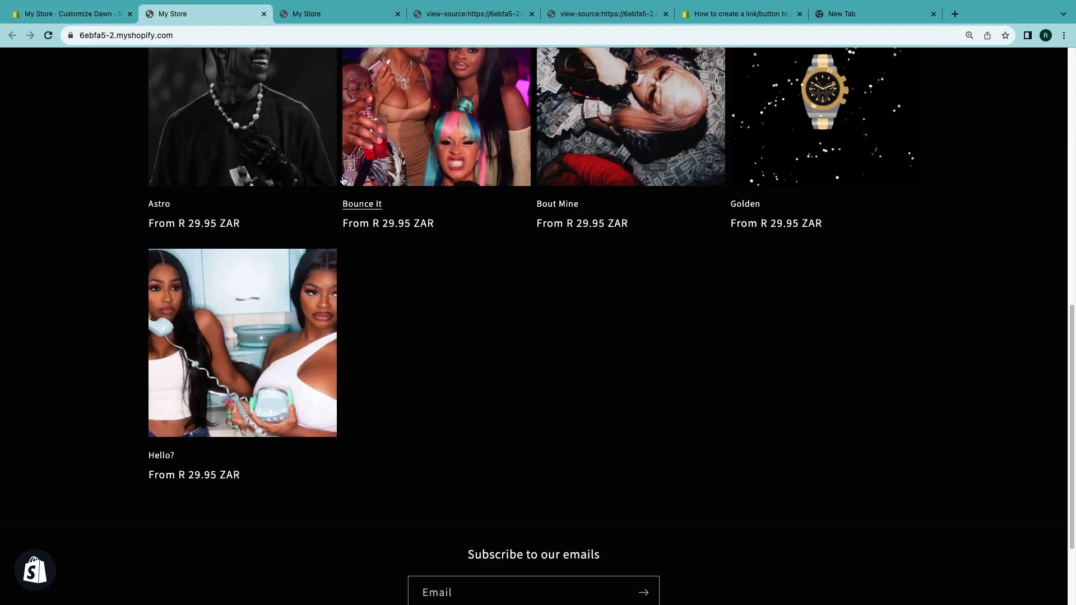
- Reload the live storefront tab, then return to the editor and save the theme changes
{"action": "left_click", "coordinate": [173, 13]}
{"action": "scroll", "coordinate": [312, 242], "scroll_direction": "up", "scroll_amount": 4}
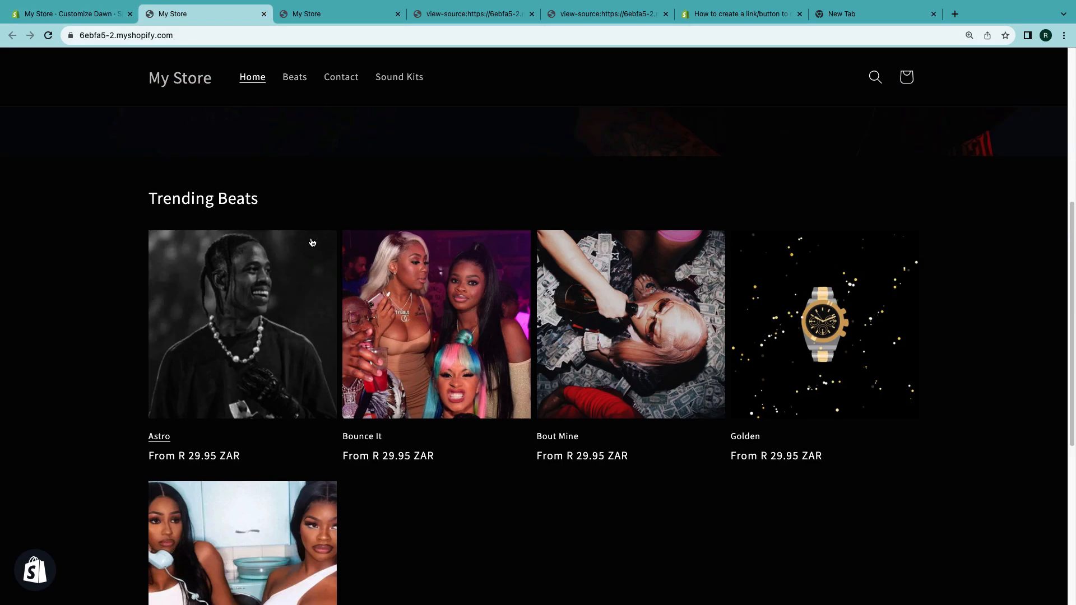
{"action": "left_click", "coordinate": [48, 36]}
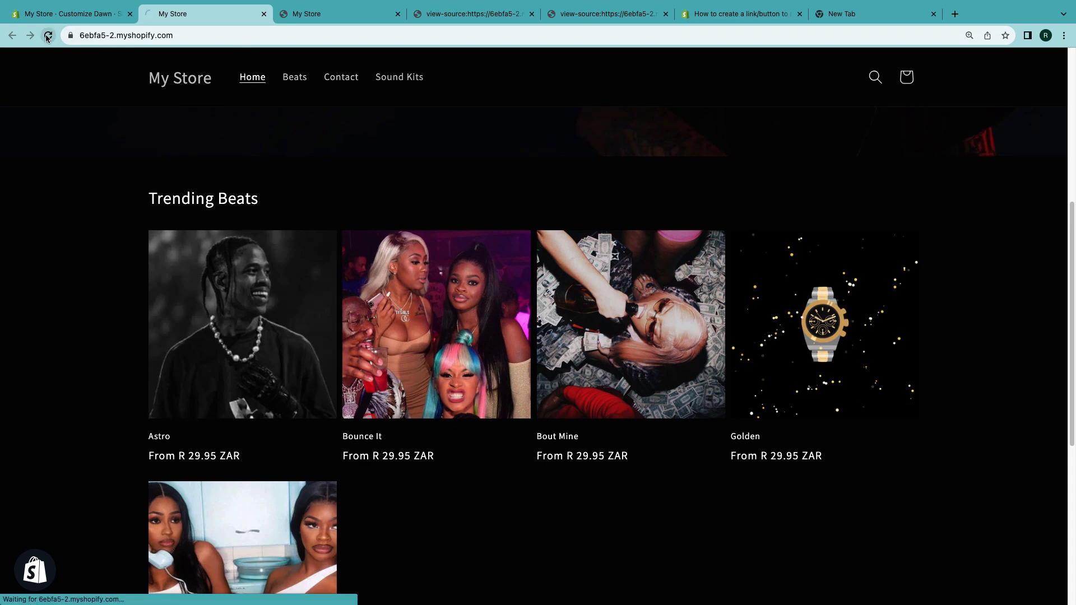
{"action": "left_click", "coordinate": [78, 14]}
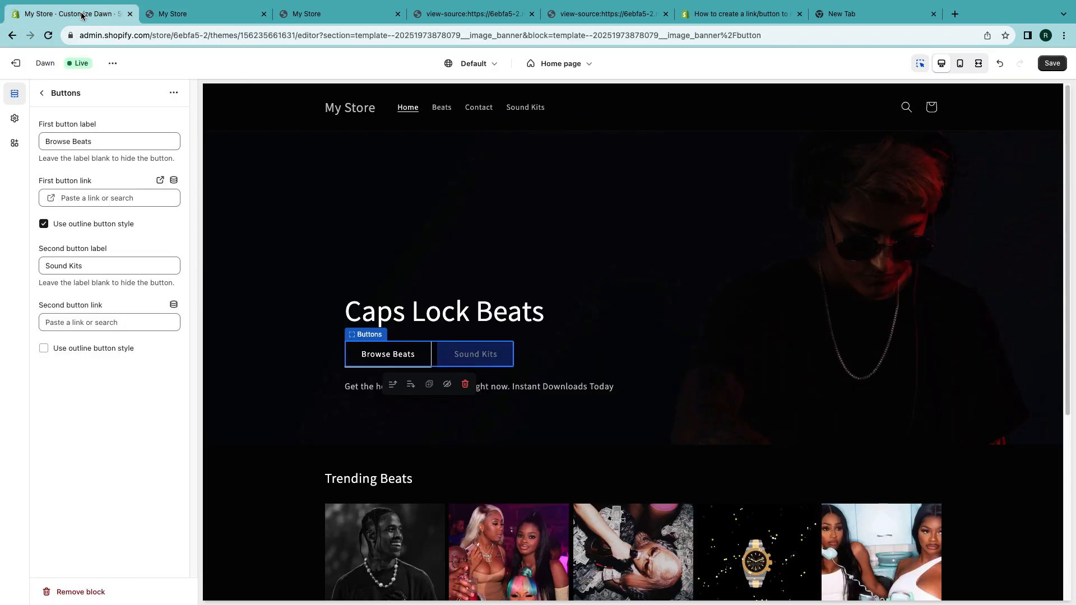
{"action": "left_click", "coordinate": [1052, 65]}
- View the live storefront's page source and search it for "Trending"
{"action": "left_click", "coordinate": [172, 13]}
{"action": "right_click", "coordinate": [116, 150]}
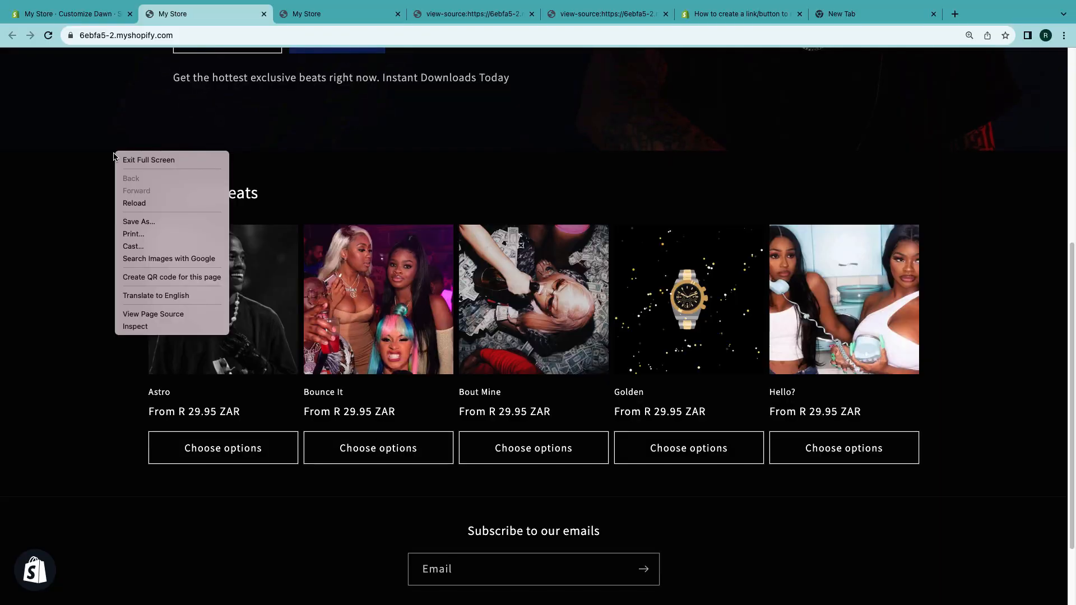
{"action": "left_click", "coordinate": [149, 313]}
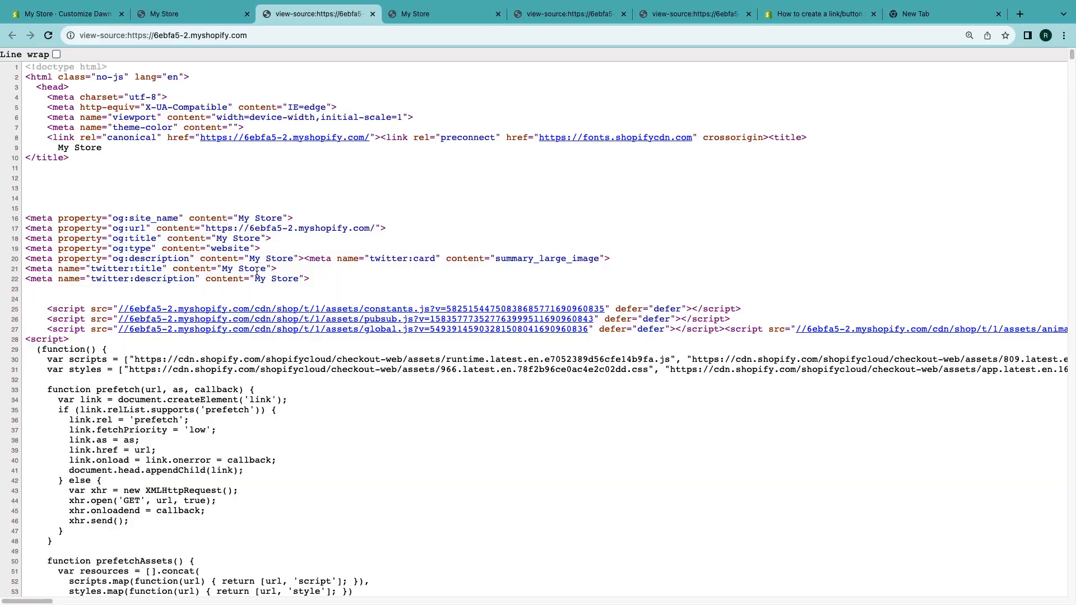
{"action": "key", "text": "super+f"}
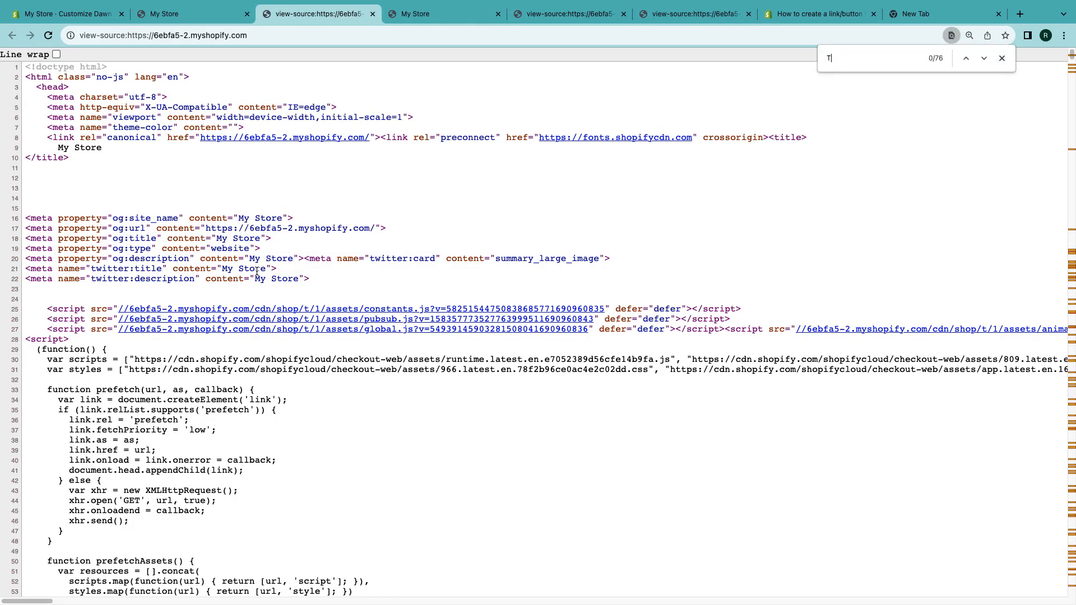
{"action": "type", "text": "Tranding"}
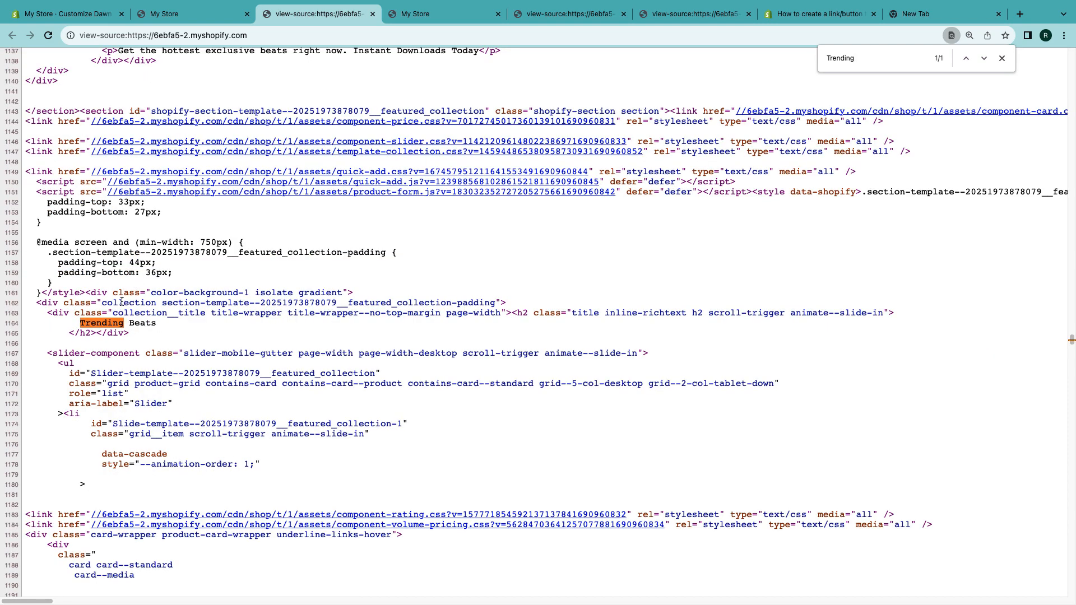
{"action": "scroll", "coordinate": [108, 315], "scroll_direction": "up", "scroll_amount": 2}
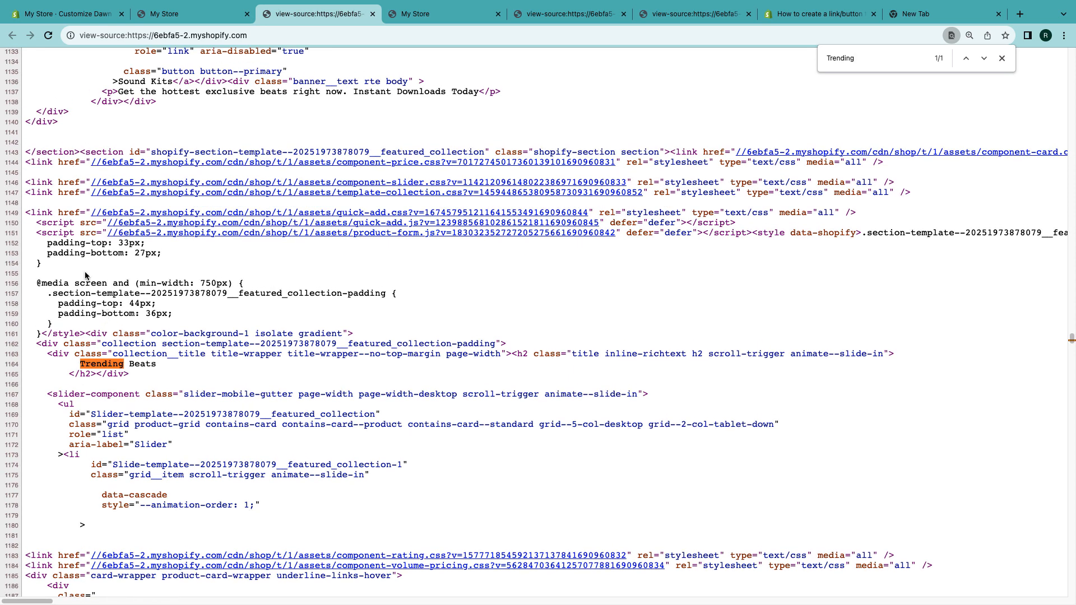
{"action": "scroll", "coordinate": [90, 278], "scroll_direction": "up", "scroll_amount": 3}
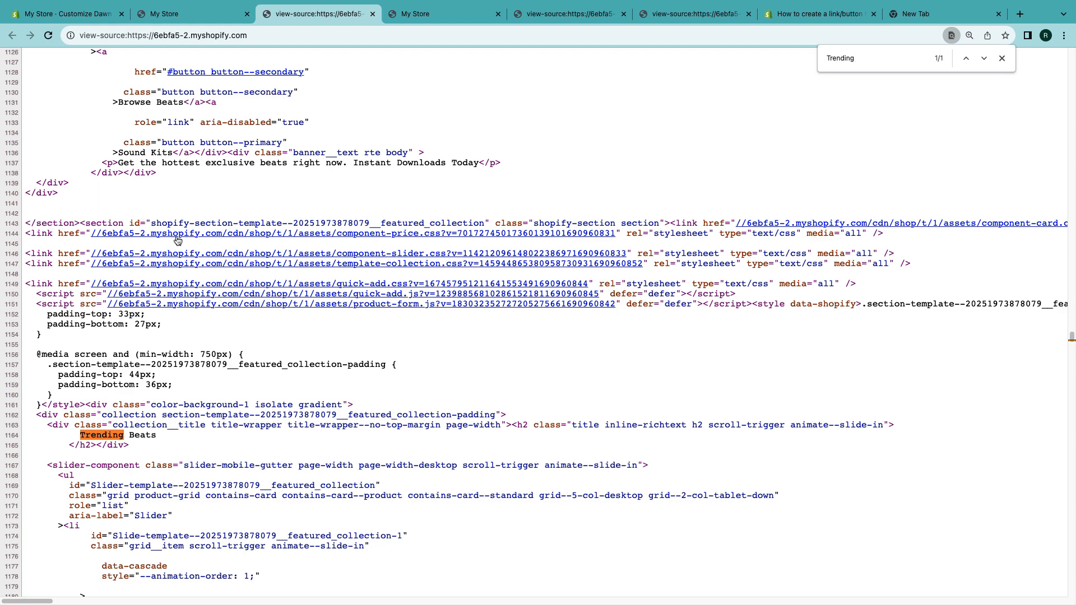
{"action": "left_click_drag", "start_coordinate": [152, 224], "coordinate": [486, 223]}
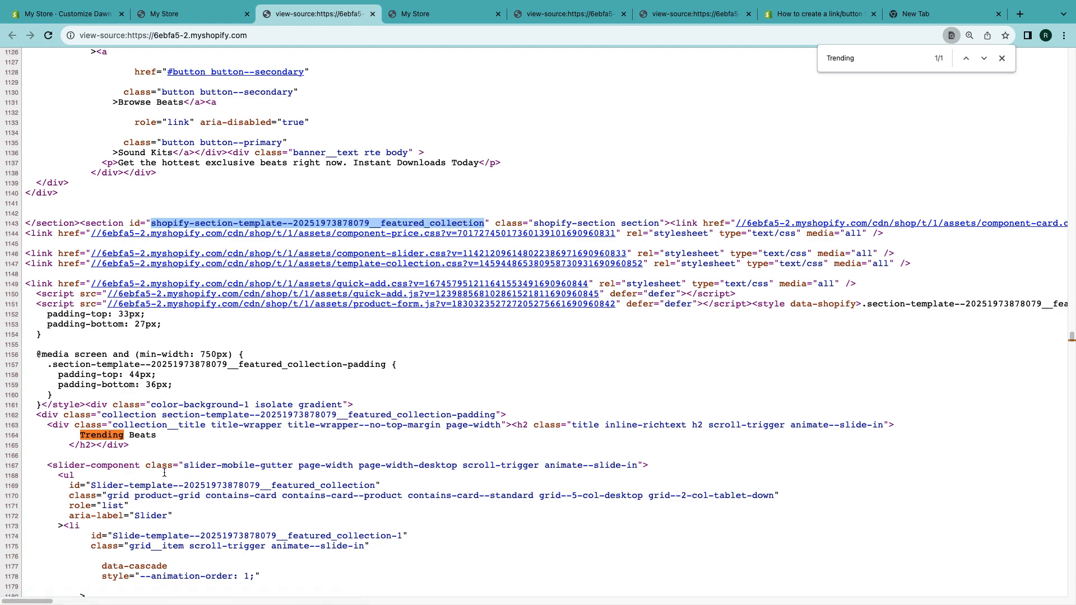
{"action": "scroll", "coordinate": [269, 446], "scroll_direction": "down", "scroll_amount": 2}
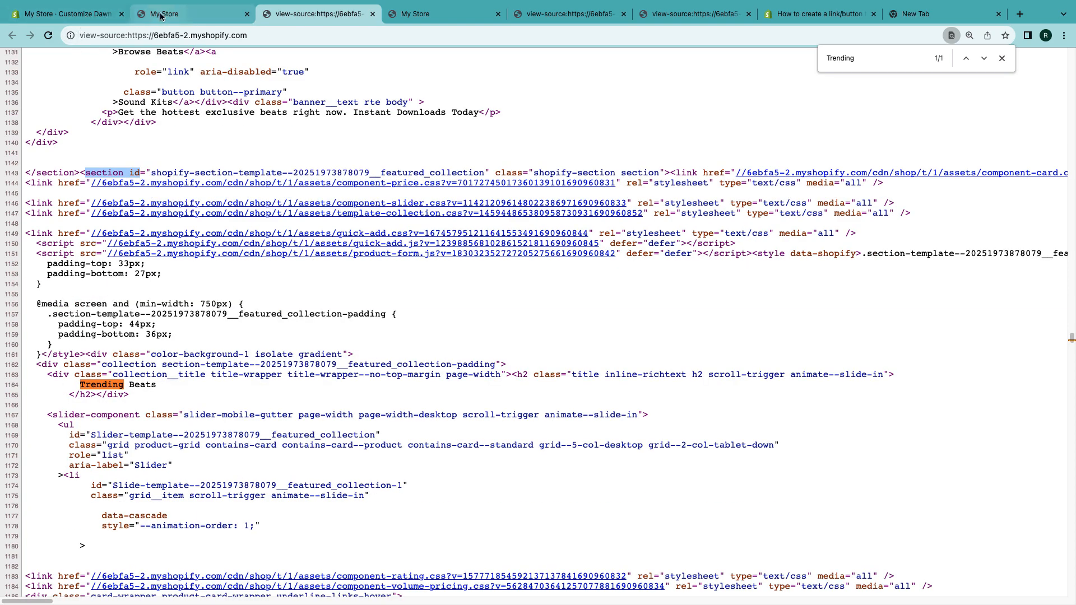
{"action": "left_click", "coordinate": [84, 14]}
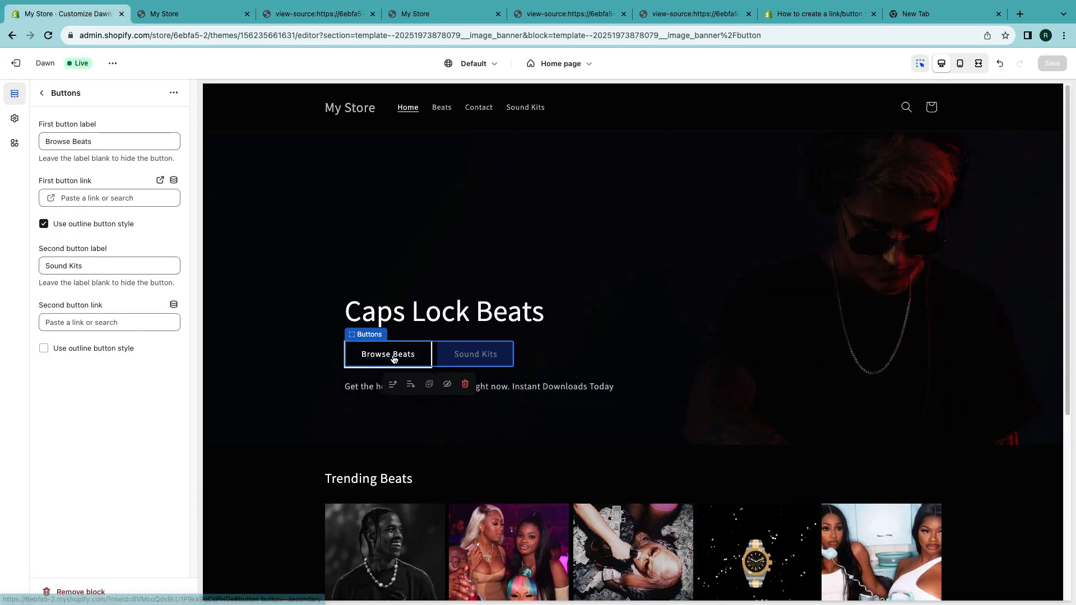
{"action": "left_click", "coordinate": [82, 198]}
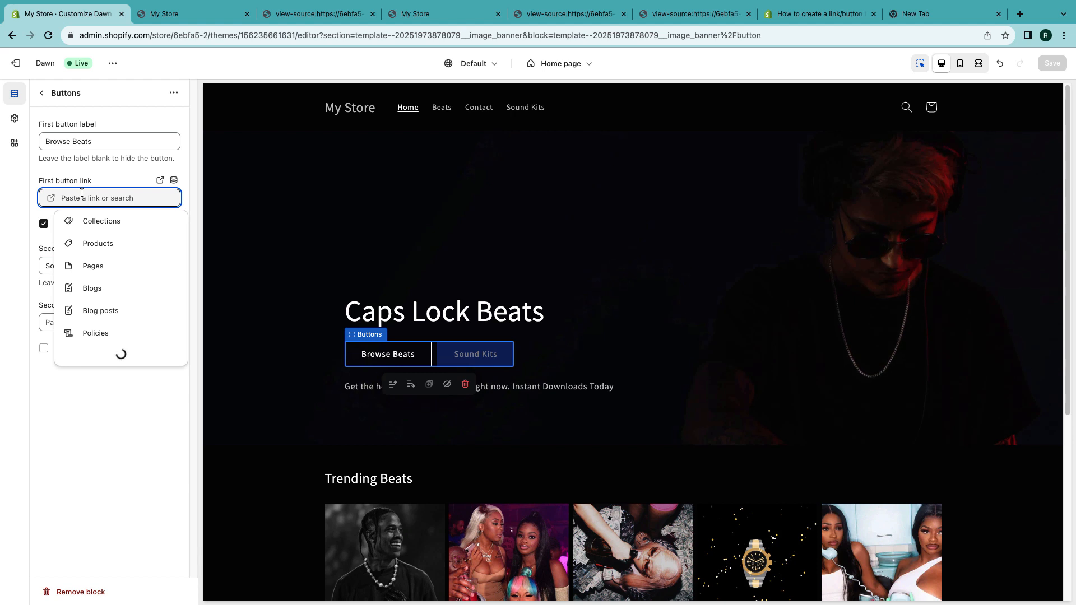
{"action": "type", "text": "#"}
{"action": "key", "text": "super+v"}
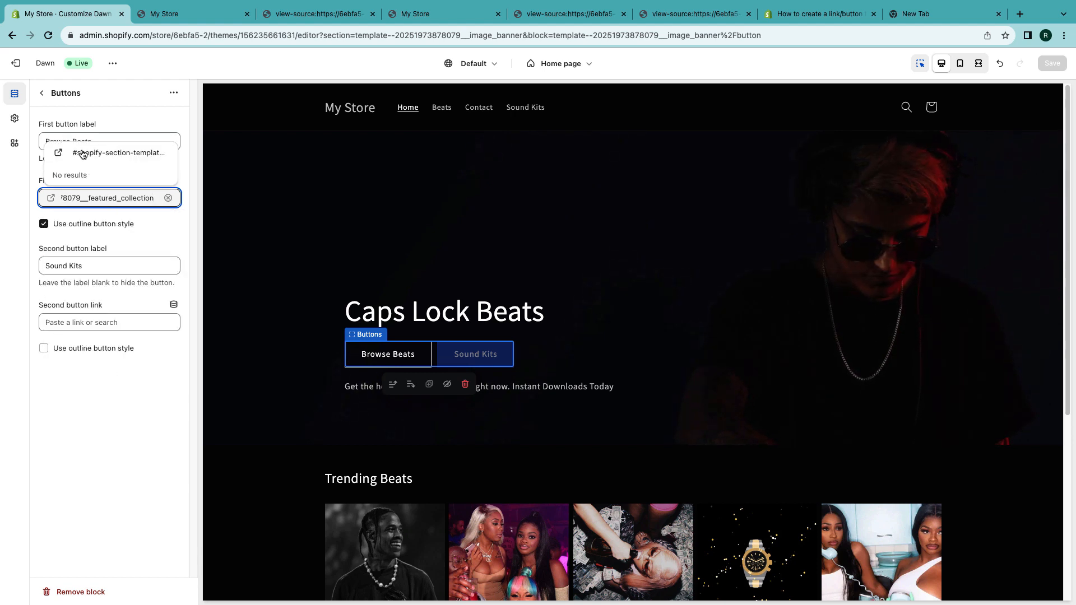
{"action": "left_click", "coordinate": [85, 154]}
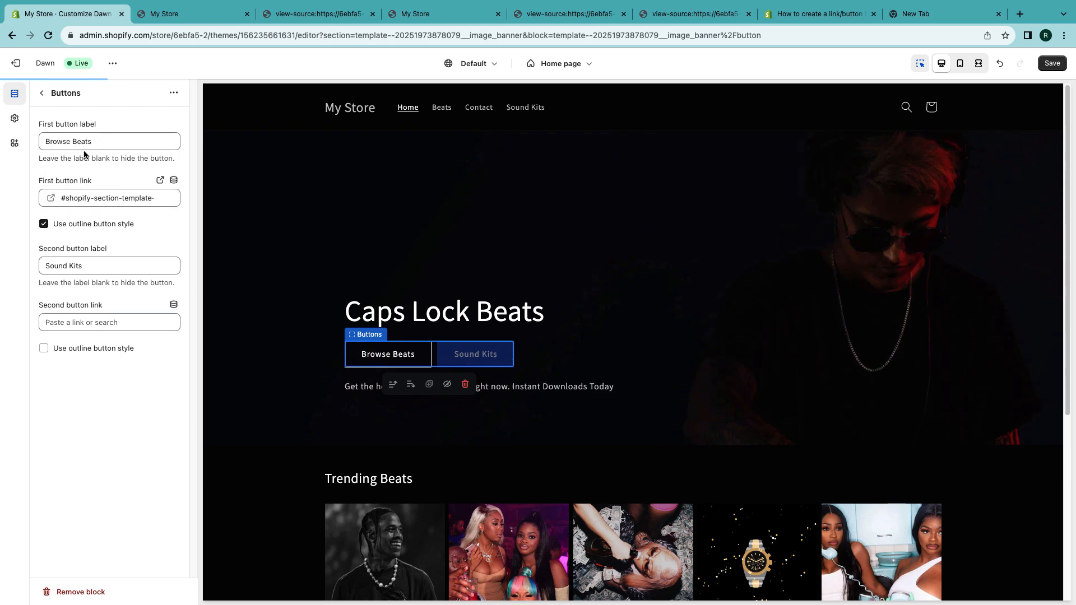
{"action": "left_click", "coordinate": [1052, 62]}
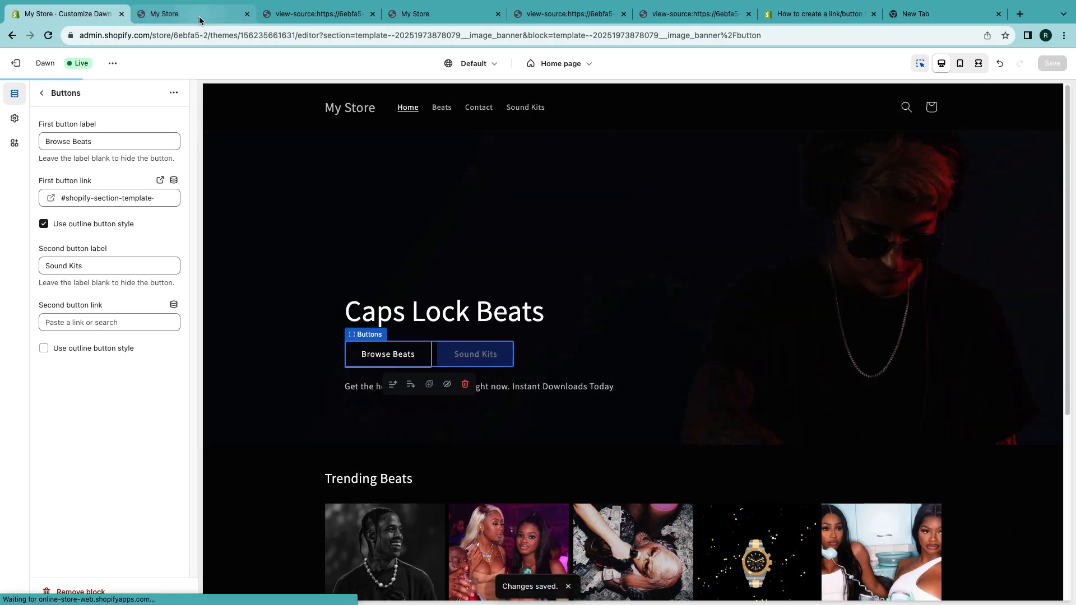
- Reload the live storefront and test the Browse Beats button's jump to the Trending Beats section
{"action": "left_click", "coordinate": [199, 17]}
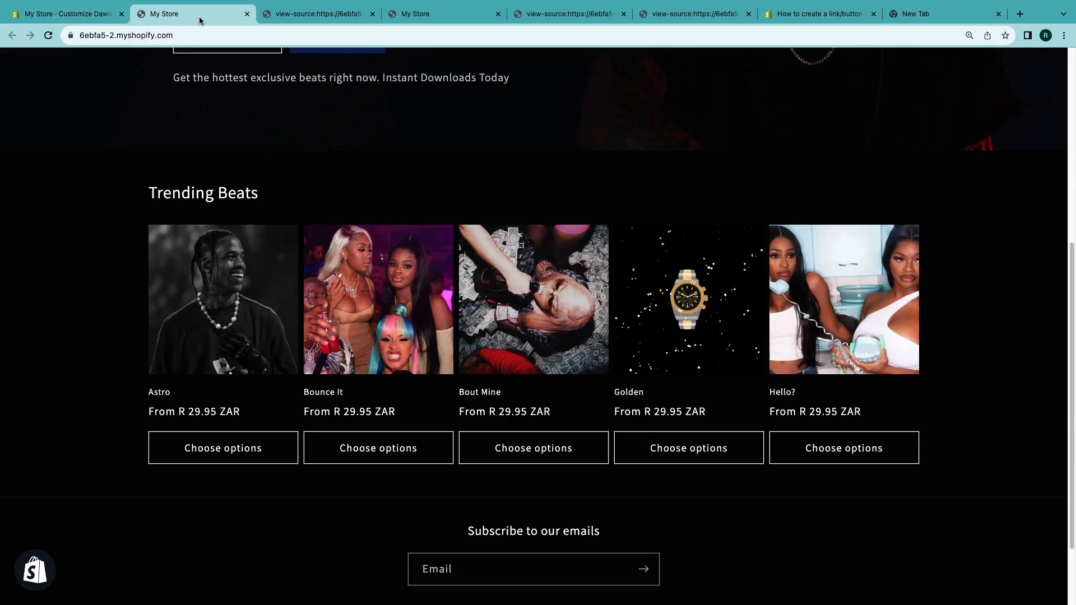
{"action": "left_click", "coordinate": [48, 37]}
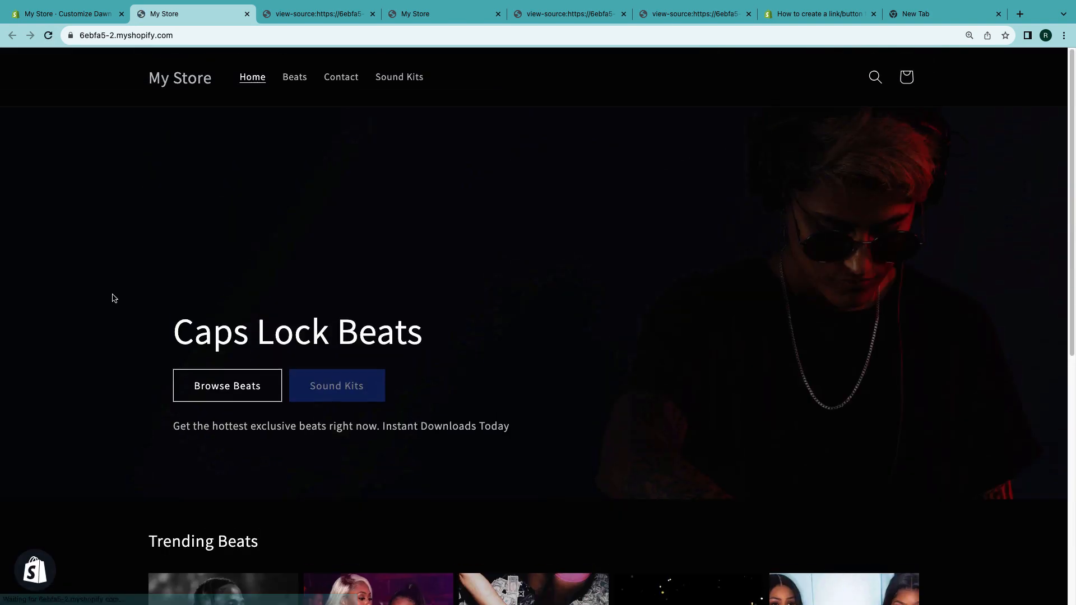
{"action": "left_click", "coordinate": [236, 396]}
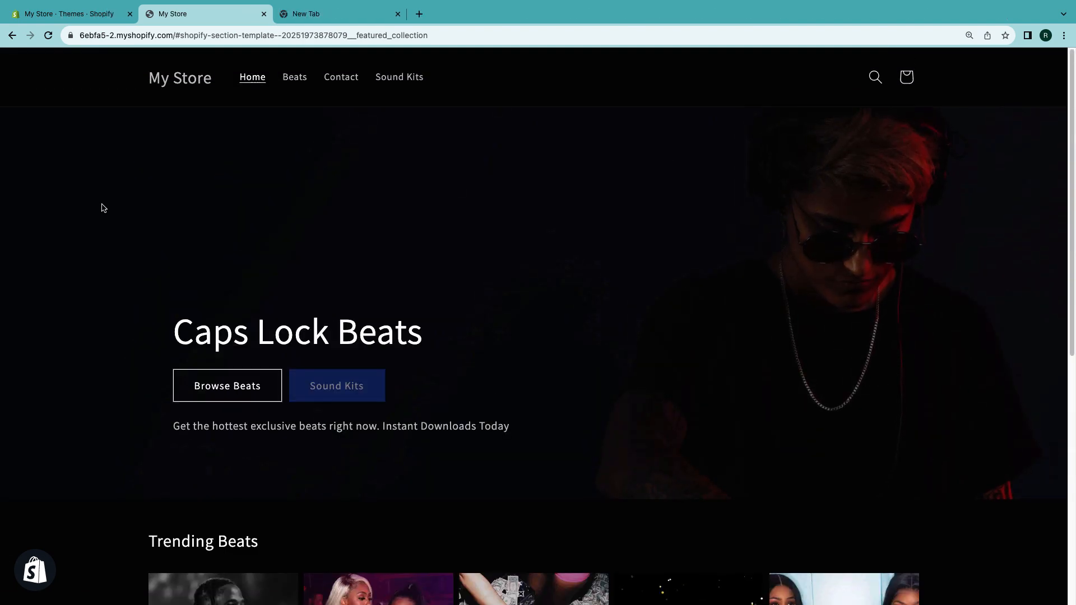
{"action": "scroll", "coordinate": [103, 253], "scroll_direction": "down", "scroll_amount": 4}
{"action": "scroll", "coordinate": [104, 253], "scroll_direction": "up", "scroll_amount": 4}
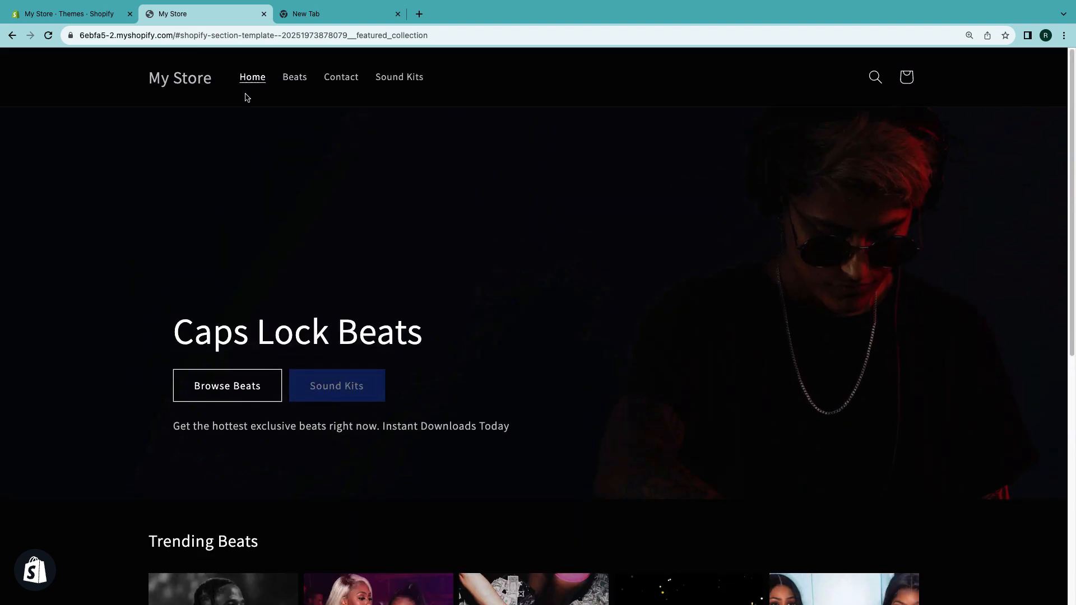
{"action": "left_click", "coordinate": [93, 16]}
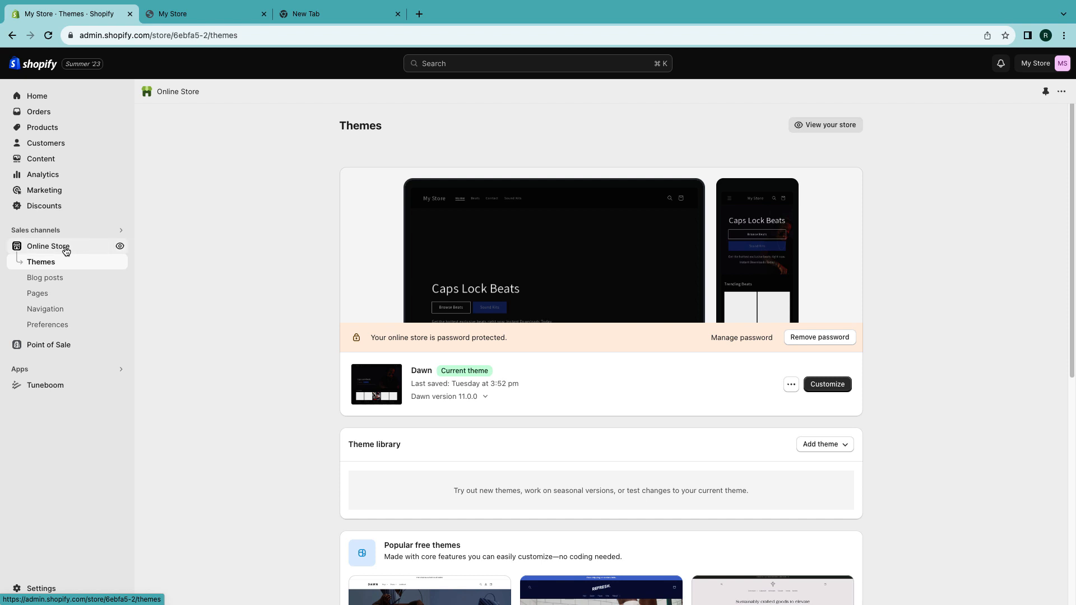
- Open the Dawn theme editor, upload specter_9 as the store logo, and save the theme
{"action": "left_click", "coordinate": [823, 384]}
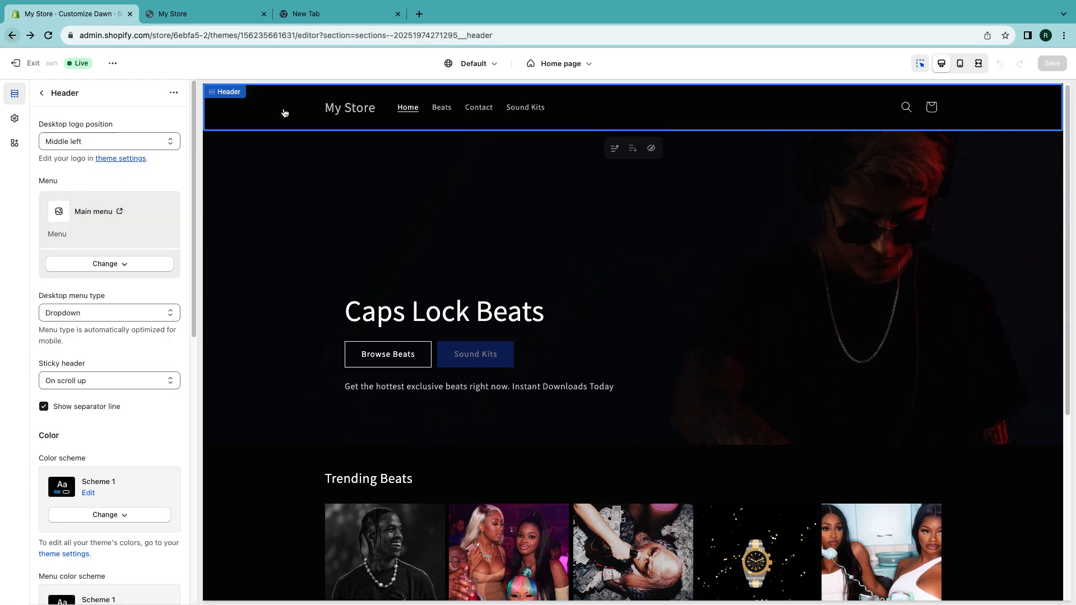
{"action": "left_click", "coordinate": [106, 171]}
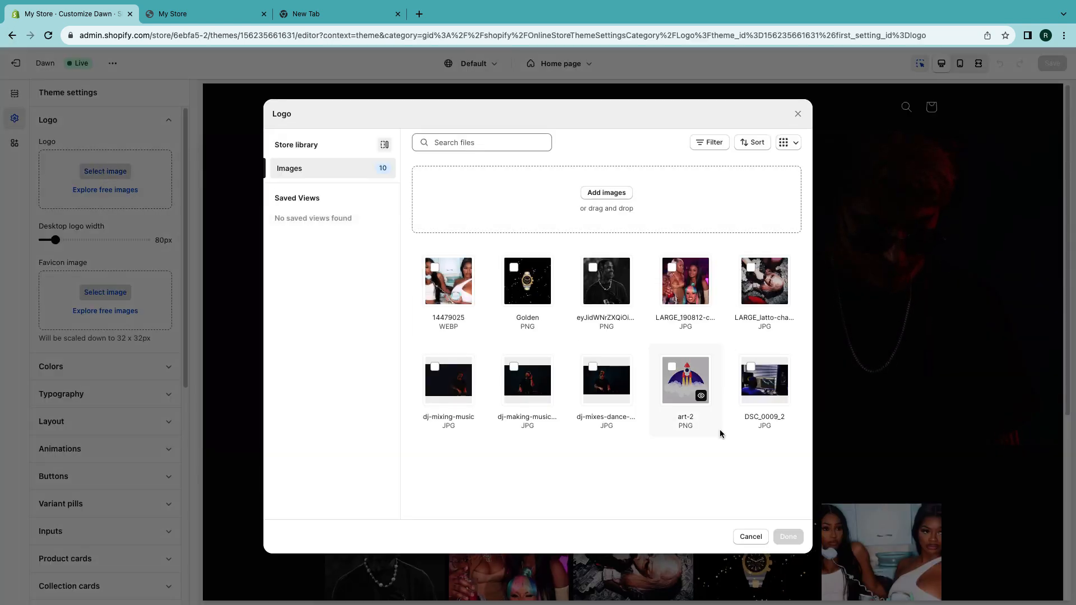
{"action": "left_click", "coordinate": [607, 192]}
{"action": "left_click", "coordinate": [351, 219]}
{"action": "left_click", "coordinate": [538, 262]}
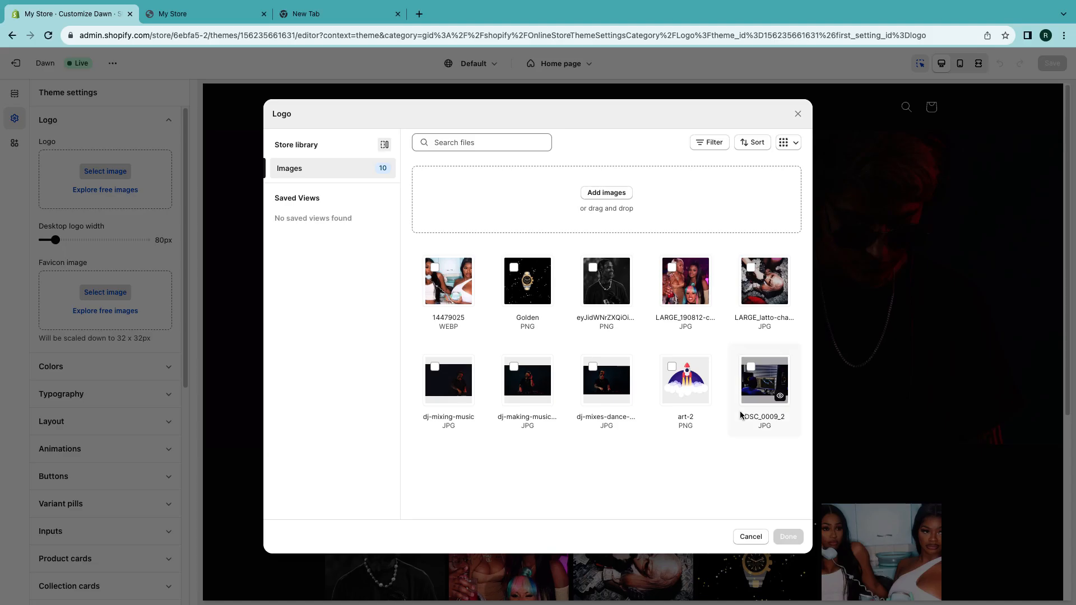
{"action": "left_click", "coordinate": [788, 536]}
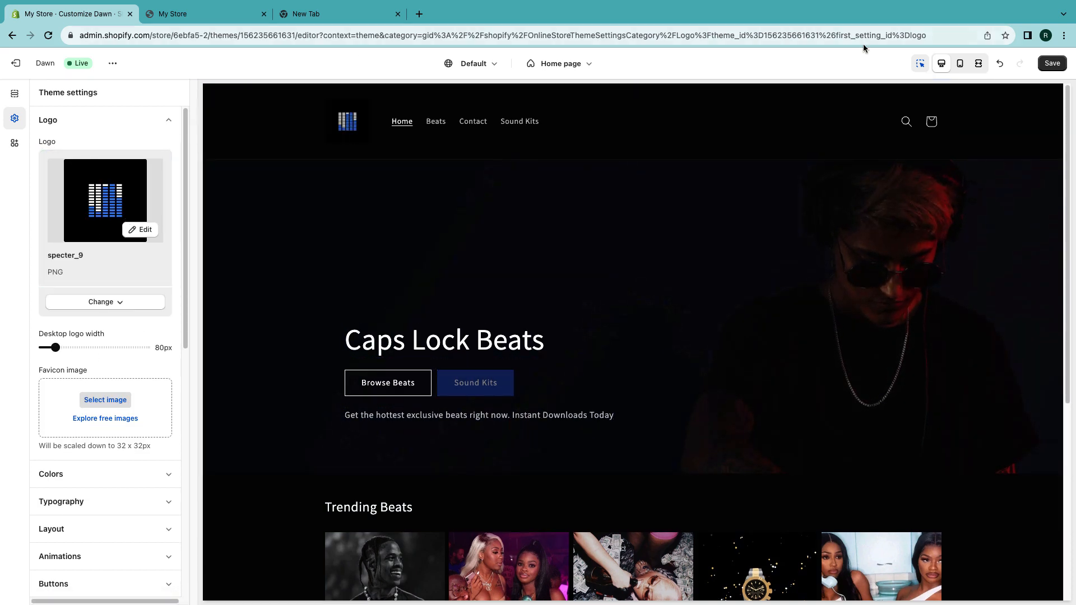
{"action": "left_click", "coordinate": [1052, 63]}
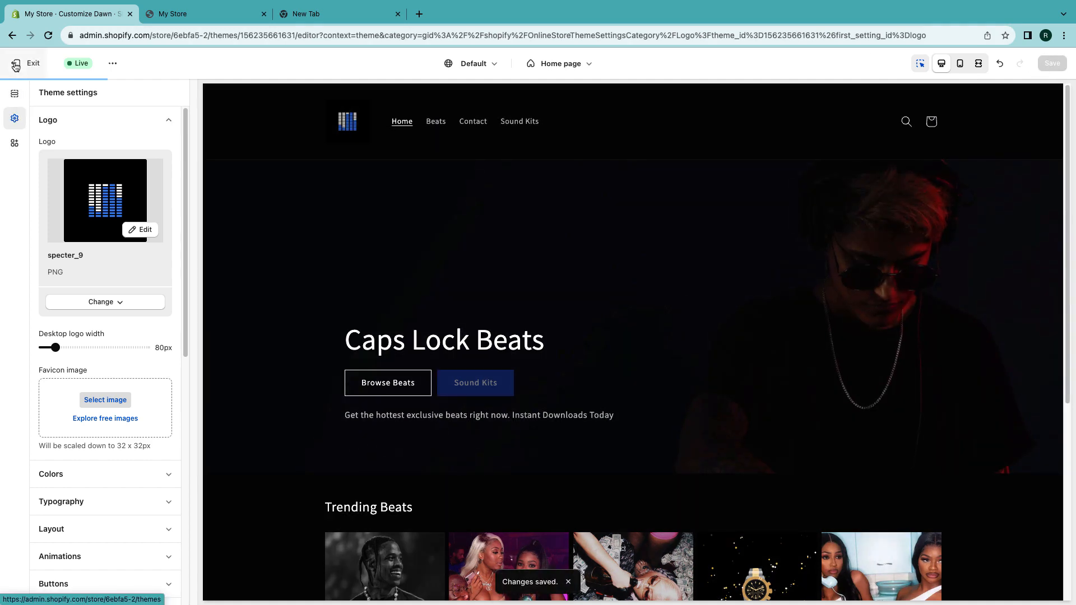
- Open the Astro beat from the storefront's Trending Beats, play its preview, and open its license options
{"action": "left_click", "coordinate": [16, 65]}
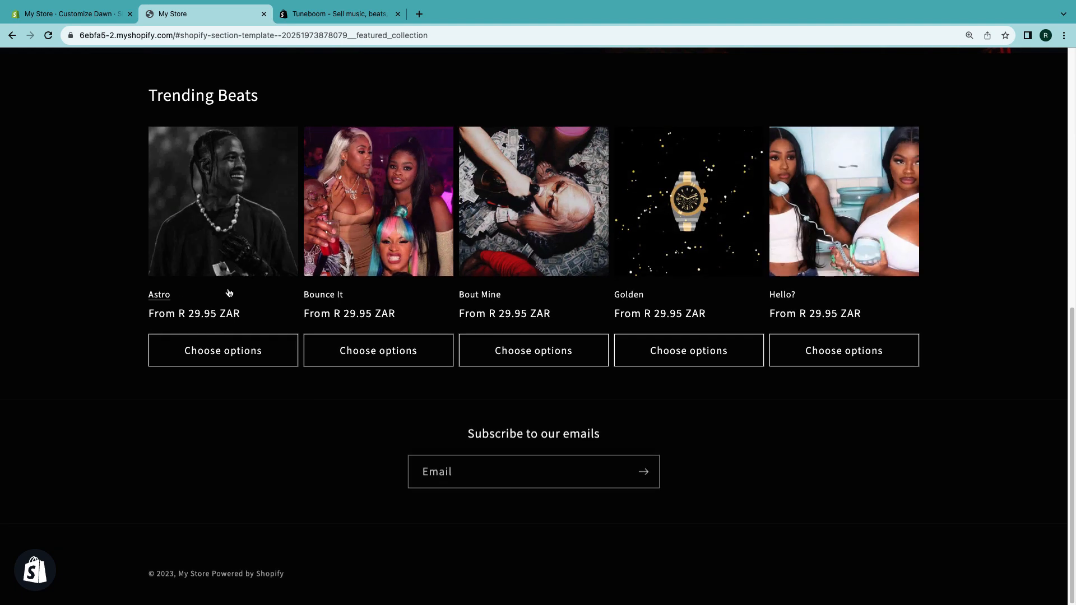
{"action": "left_click", "coordinate": [202, 239]}
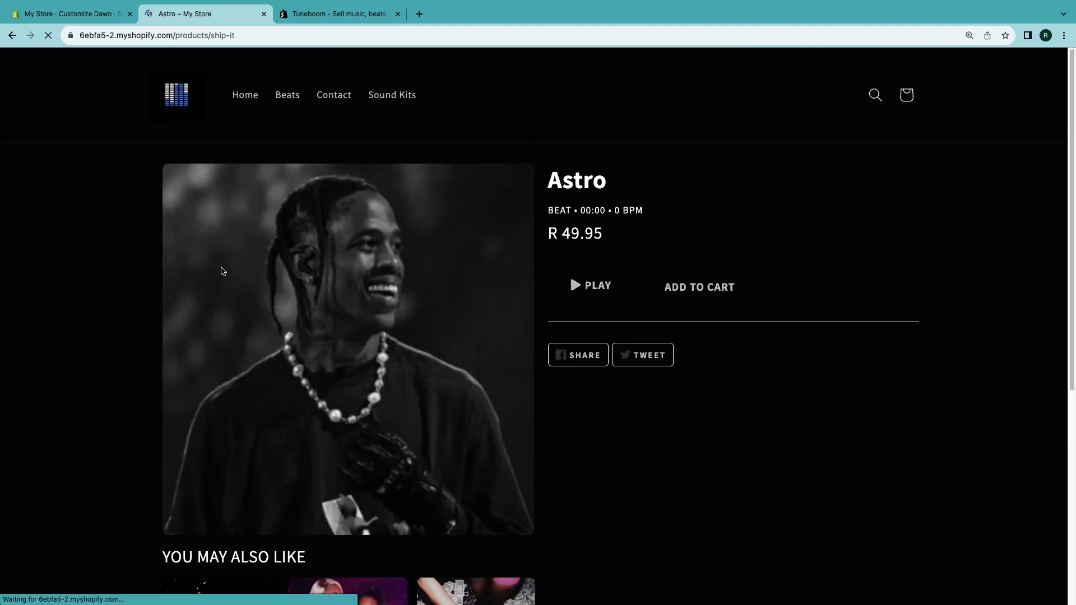
{"action": "left_click", "coordinate": [577, 287]}
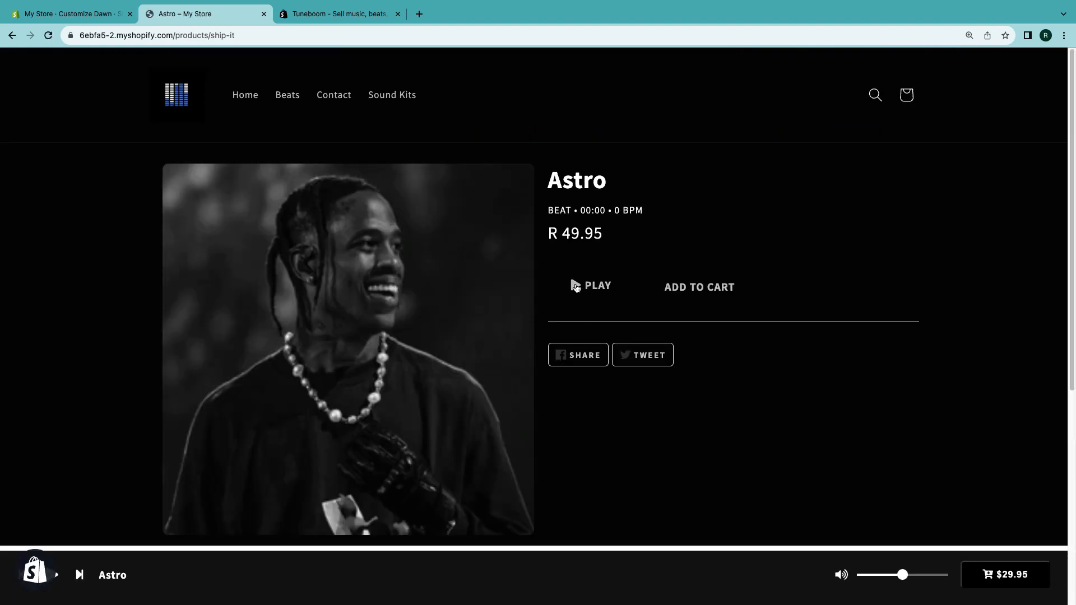
{"action": "left_click", "coordinate": [725, 290]}
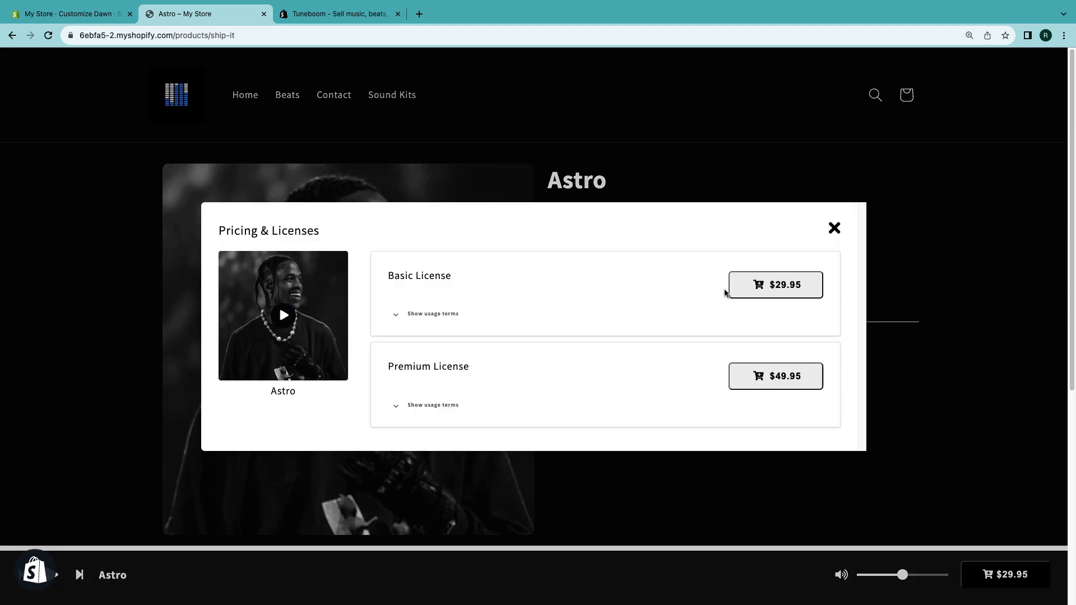
- Expand the usage terms of the Basic and Premium licenses, then close the Pricing & Licenses dialog
{"action": "left_click", "coordinate": [397, 314]}
{"action": "scroll", "coordinate": [396, 347], "scroll_direction": "down", "scroll_amount": 2}
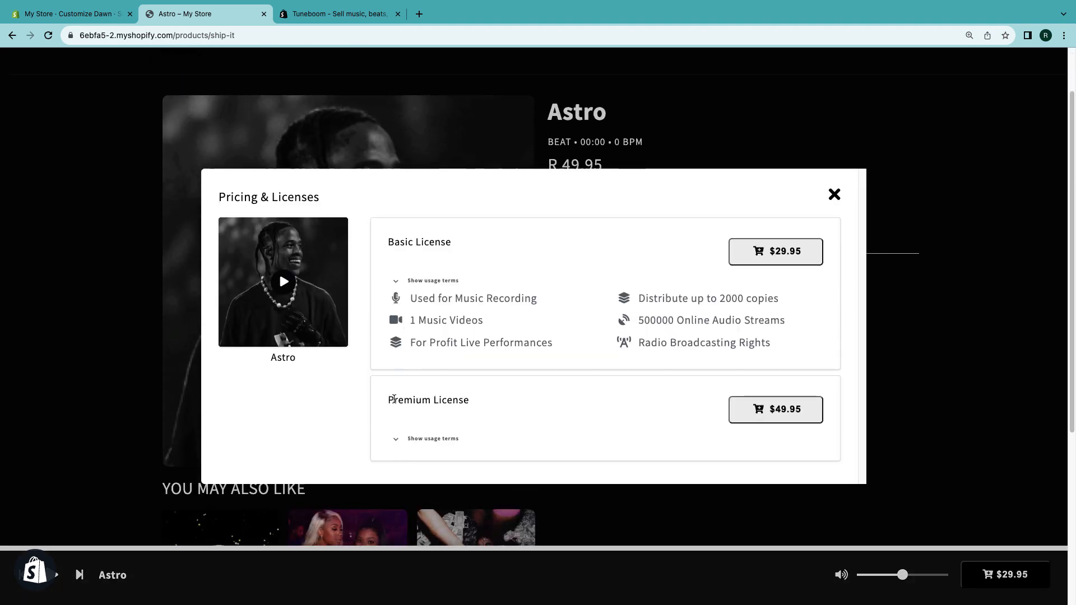
{"action": "left_click", "coordinate": [397, 440]}
{"action": "scroll", "coordinate": [583, 336], "scroll_direction": "up", "scroll_amount": 2}
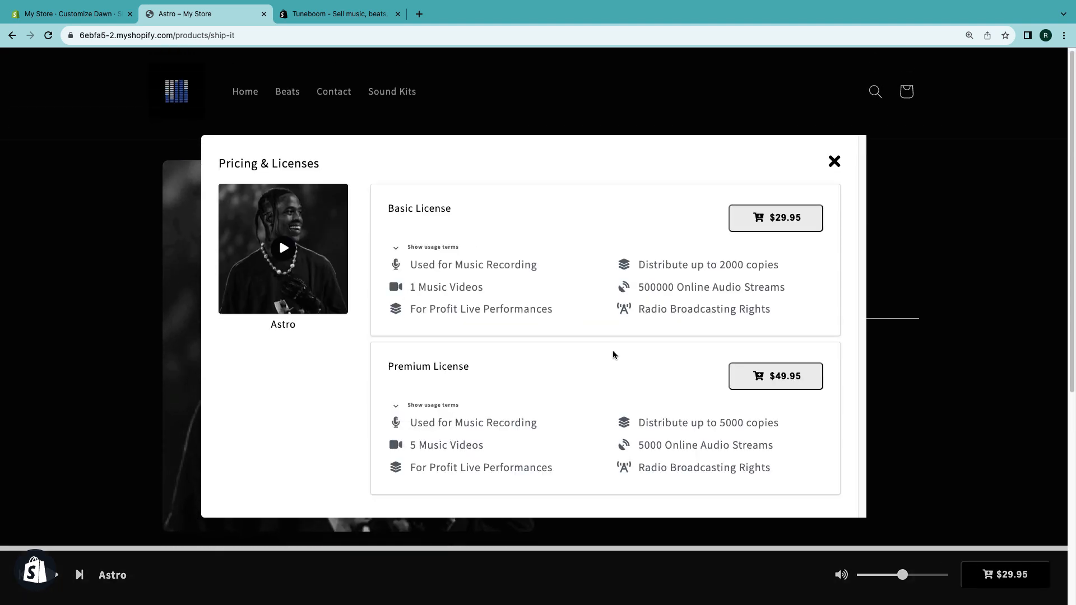
{"action": "left_click", "coordinate": [835, 162]}
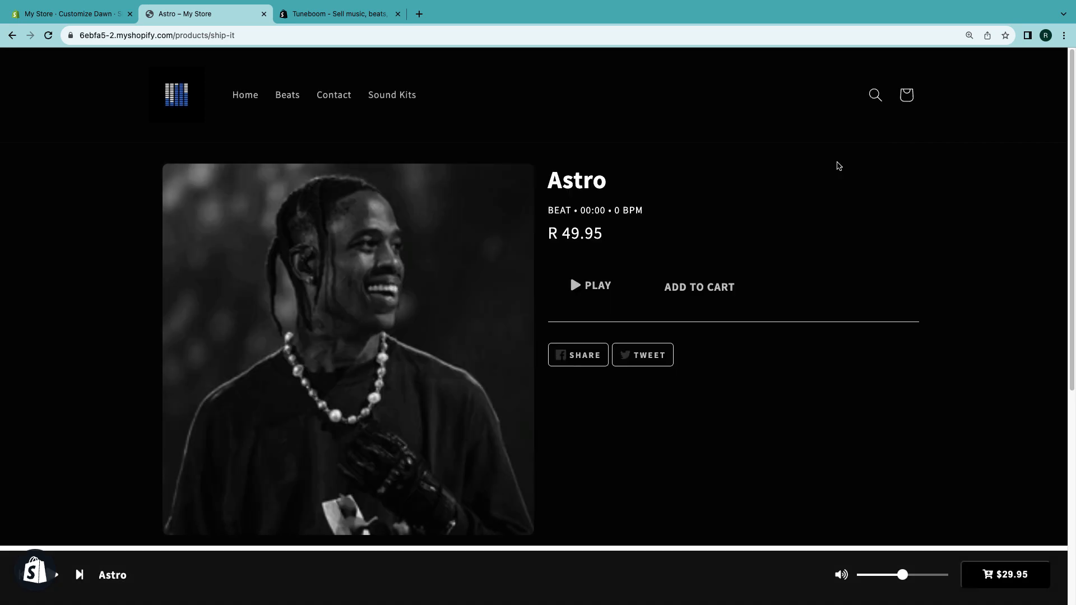
- Leave the theme editor and highlight the Free plan features in the Tuneboom App Store pricing section
{"action": "left_click", "coordinate": [34, 14]}
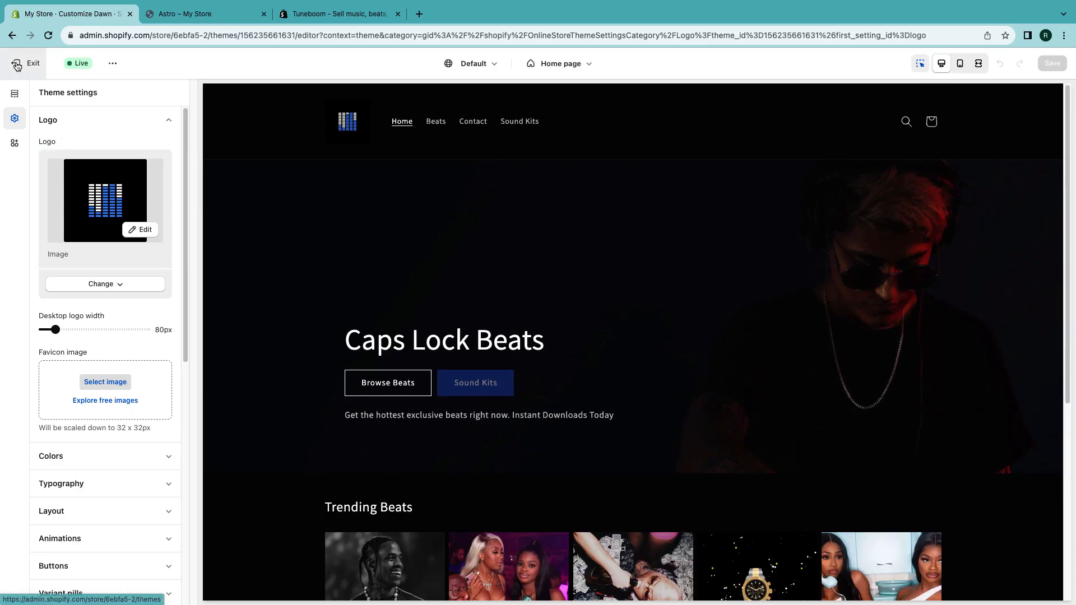
{"action": "left_click", "coordinate": [16, 65]}
{"action": "left_click", "coordinate": [336, 13]}
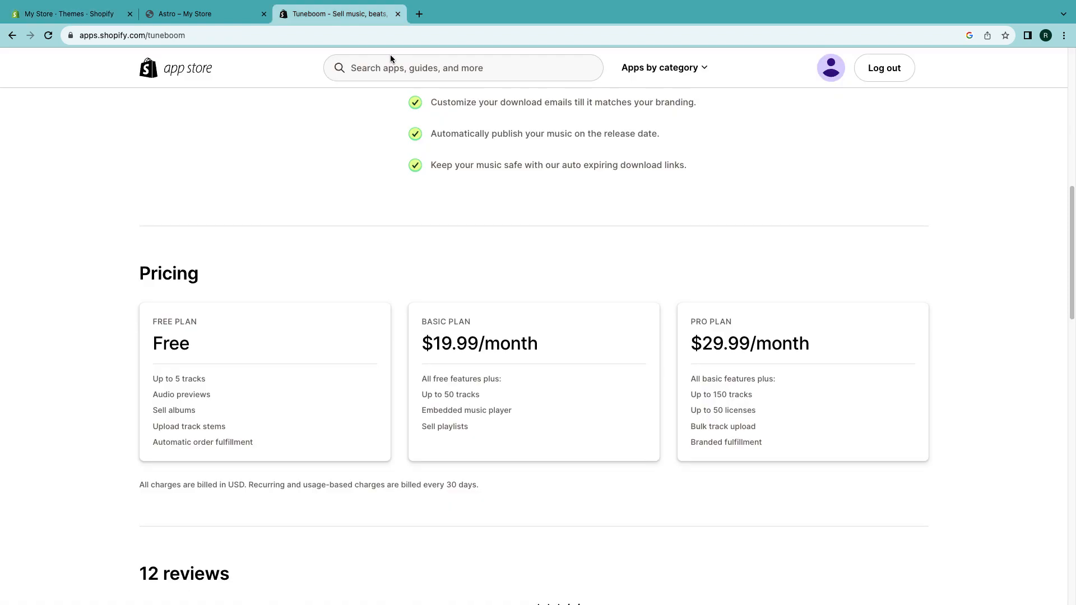
{"action": "left_click_drag", "start_coordinate": [149, 348], "coordinate": [186, 347]}
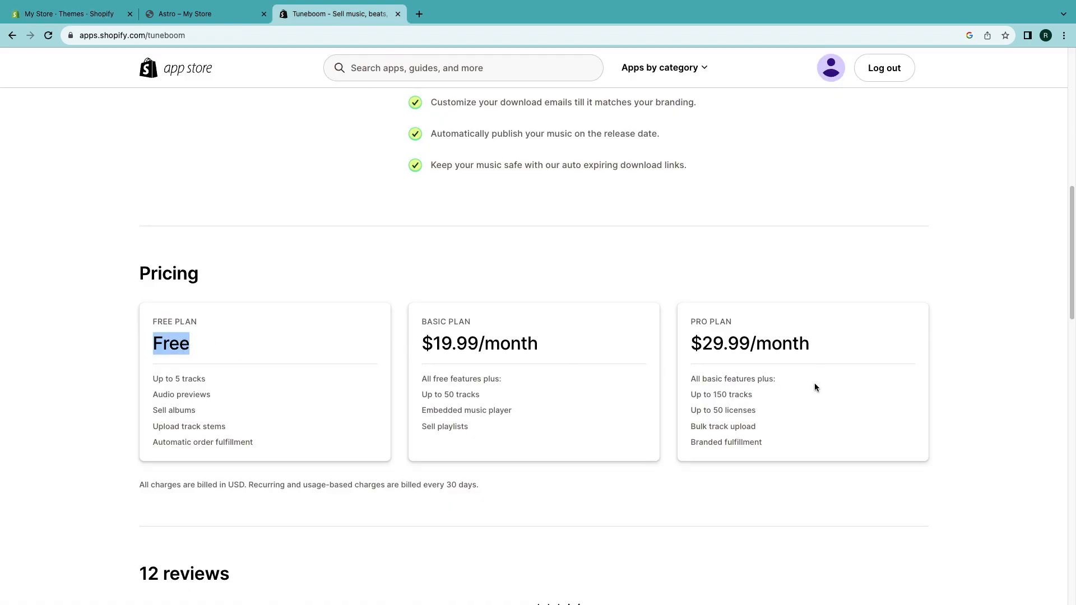
{"action": "left_click_drag", "start_coordinate": [165, 324], "coordinate": [217, 394]}
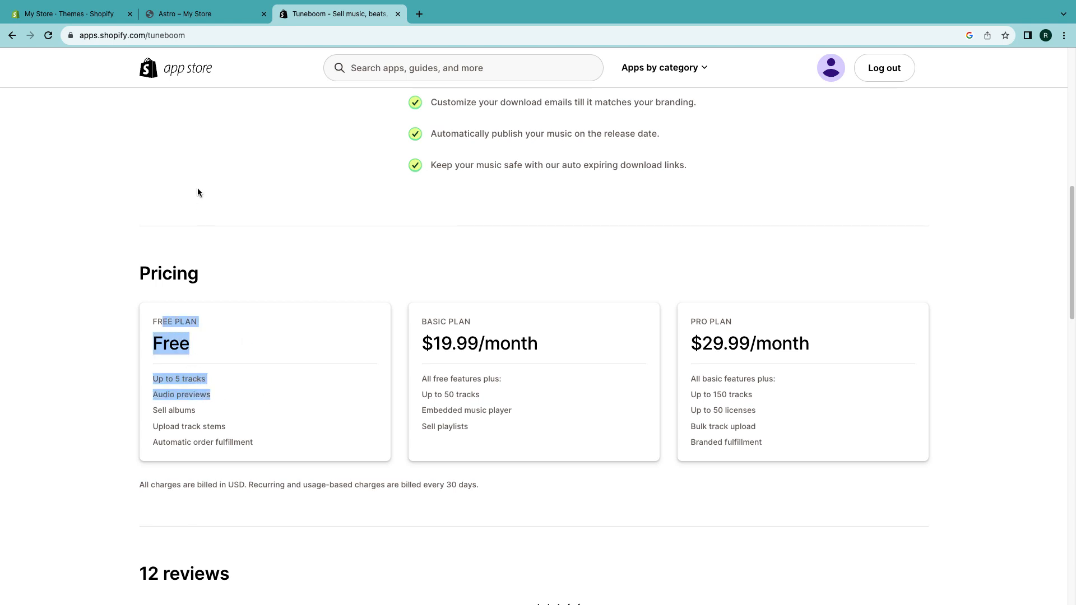
- Open the Tuneboom app's Licenses & Contracts page and try to create a new license
{"action": "left_click", "coordinate": [70, 14]}
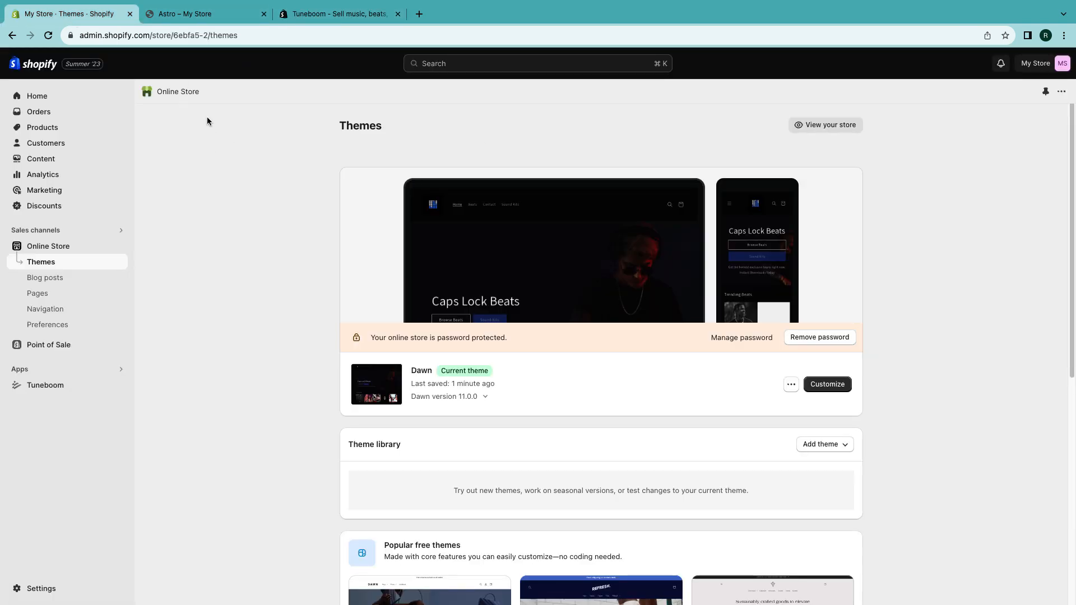
{"action": "left_click", "coordinate": [46, 387]}
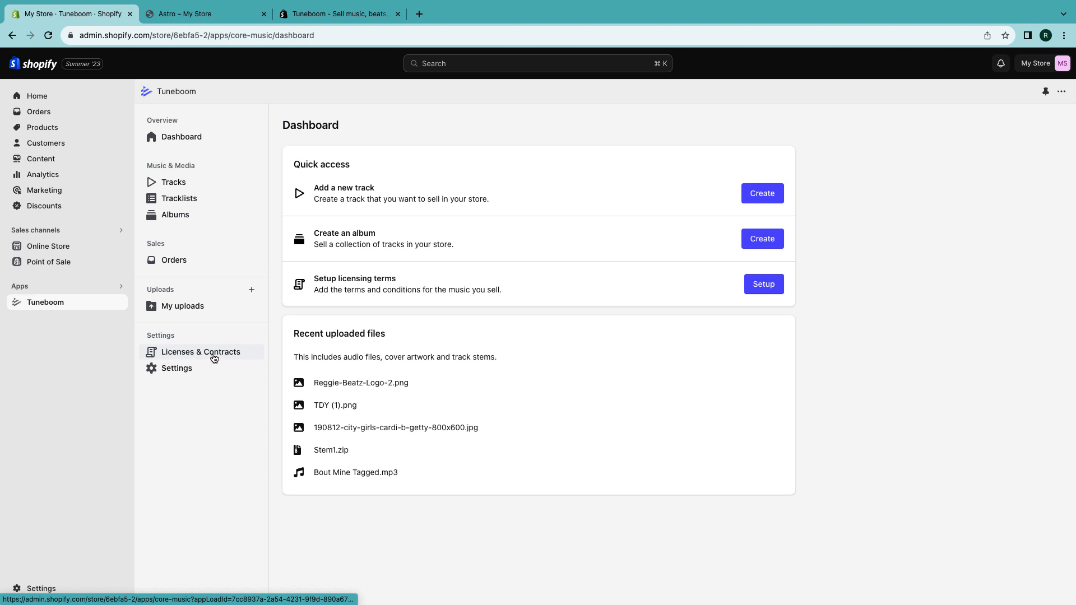
{"action": "left_click", "coordinate": [214, 358]}
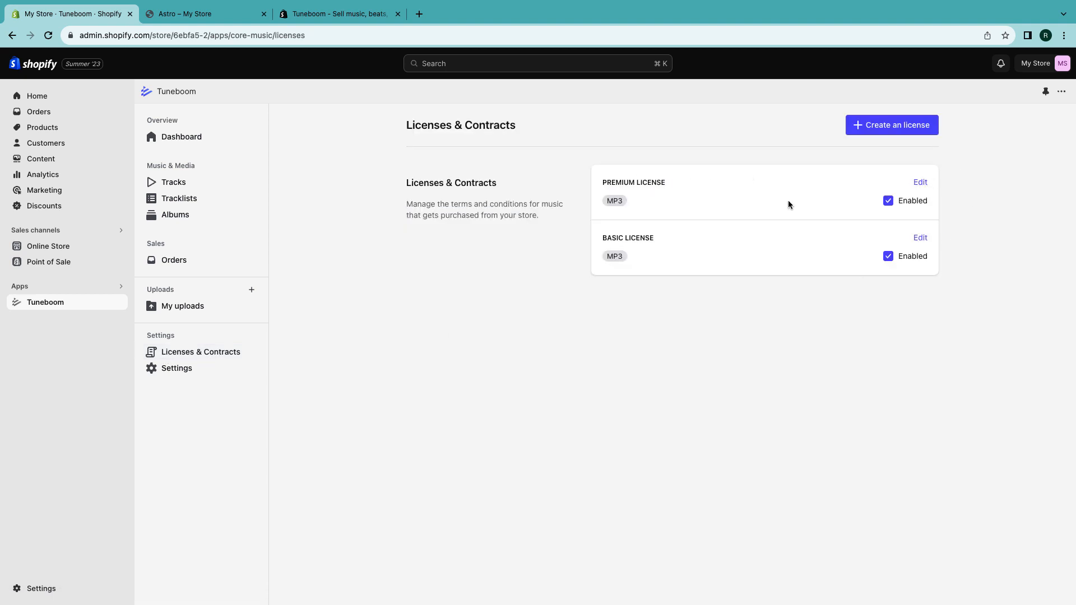
{"action": "left_click", "coordinate": [878, 129]}
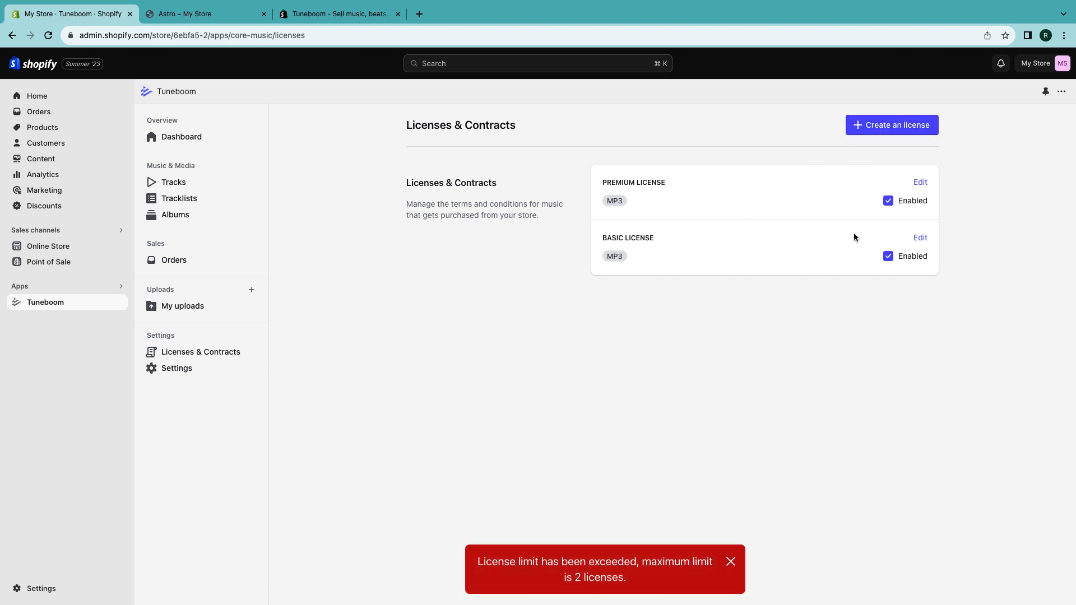
- Open the Premium License in the editor and review its prices, order processing and contract terms
{"action": "left_click", "coordinate": [919, 183]}
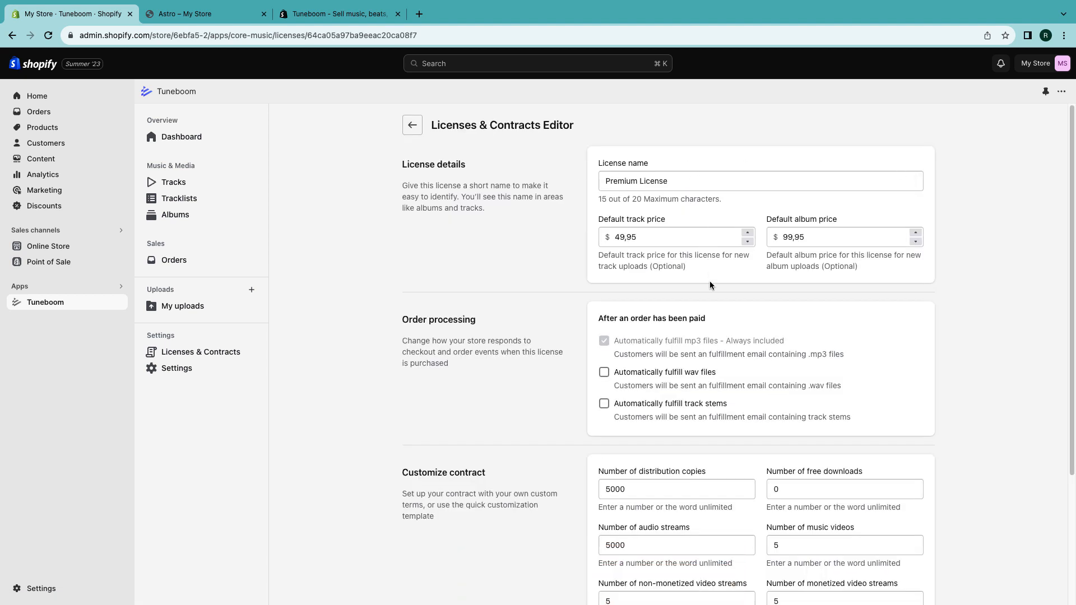
{"action": "scroll", "coordinate": [718, 319], "scroll_direction": "down", "scroll_amount": 3}
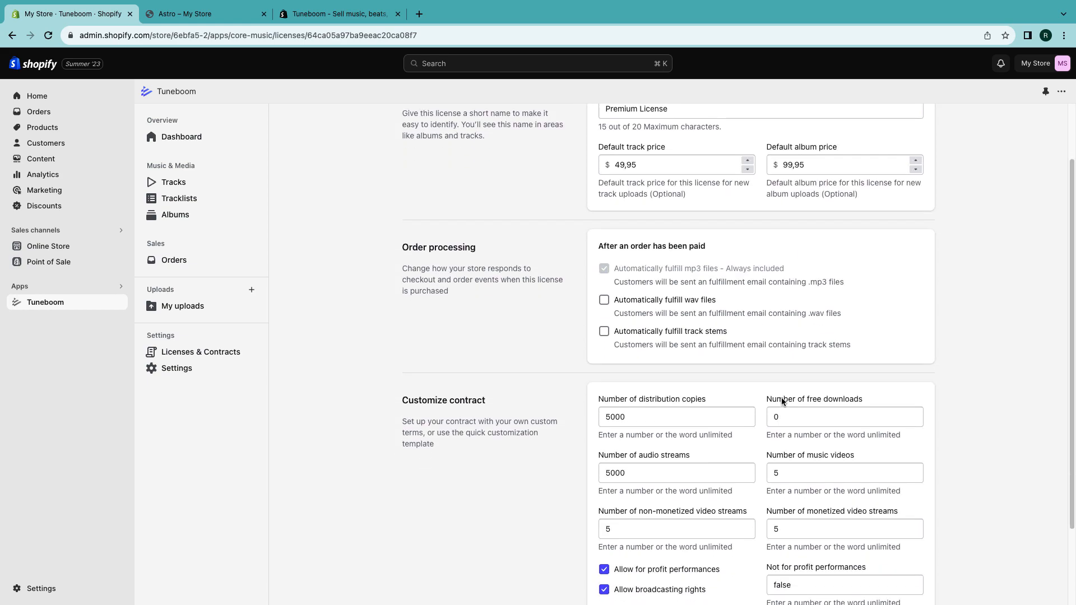
{"action": "scroll", "coordinate": [783, 401], "scroll_direction": "down", "scroll_amount": 4}
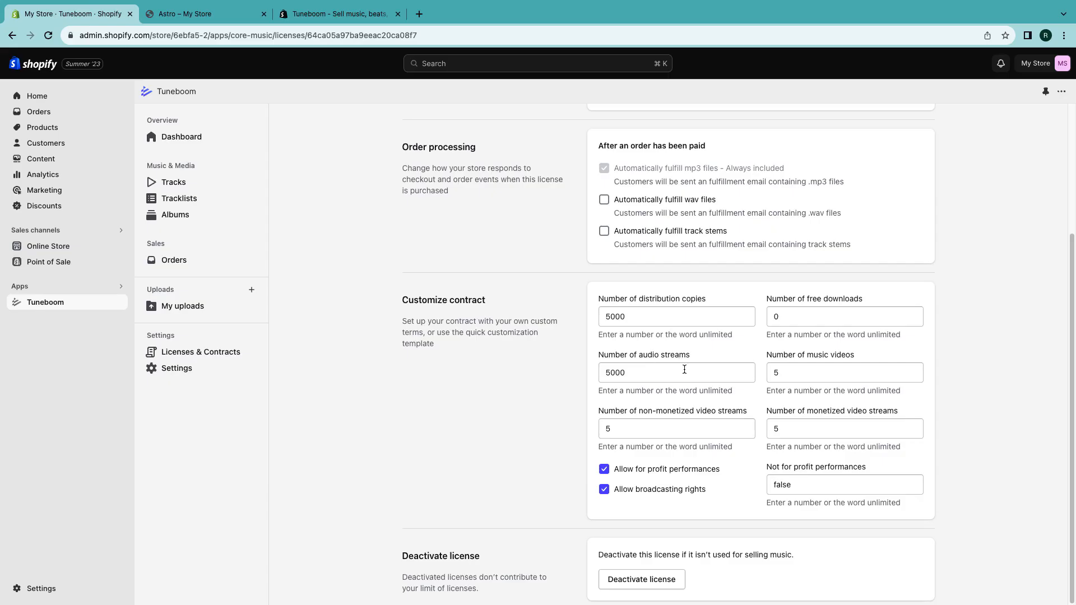
{"action": "scroll", "coordinate": [739, 320], "scroll_direction": "up", "scroll_amount": 6}
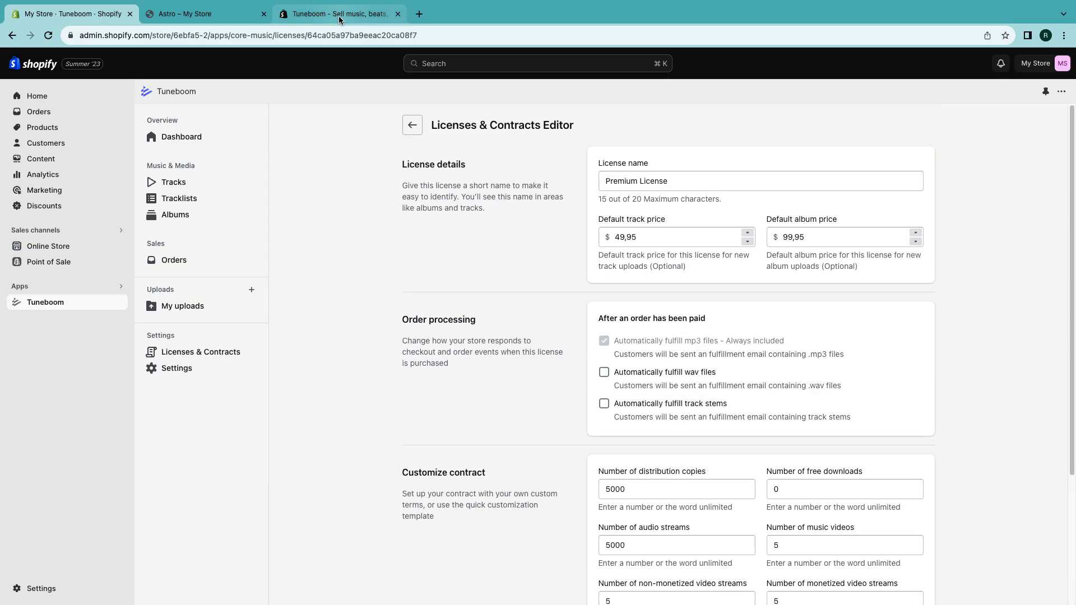
- Switch between the Tuneboom pricing page and the storefront, reopening the Astro beat from the homepage's Trending Beats
{"action": "left_click", "coordinate": [339, 17]}
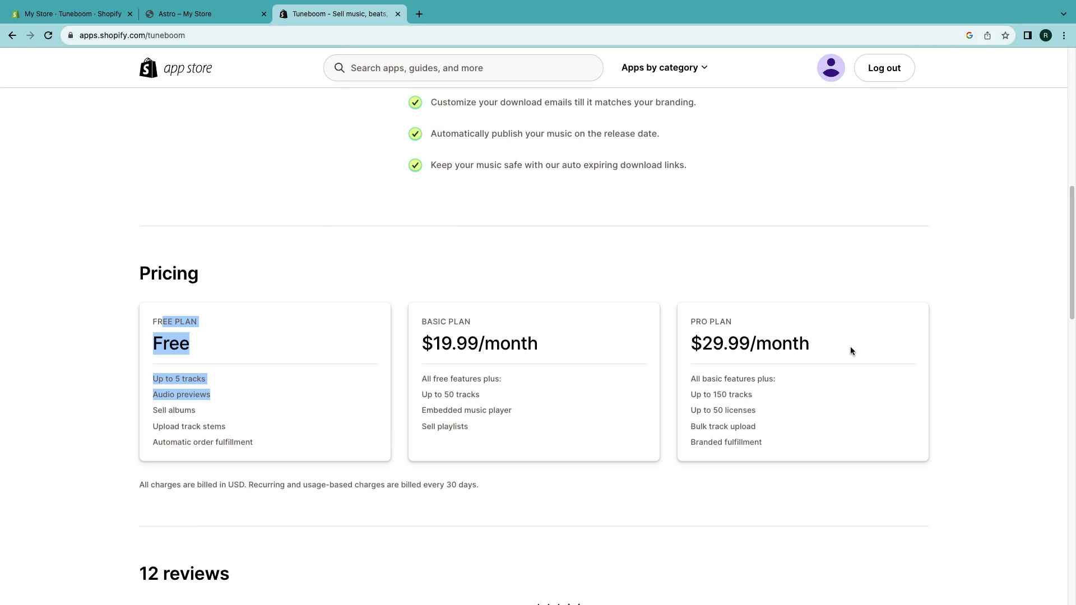
{"action": "left_click", "coordinate": [80, 23]}
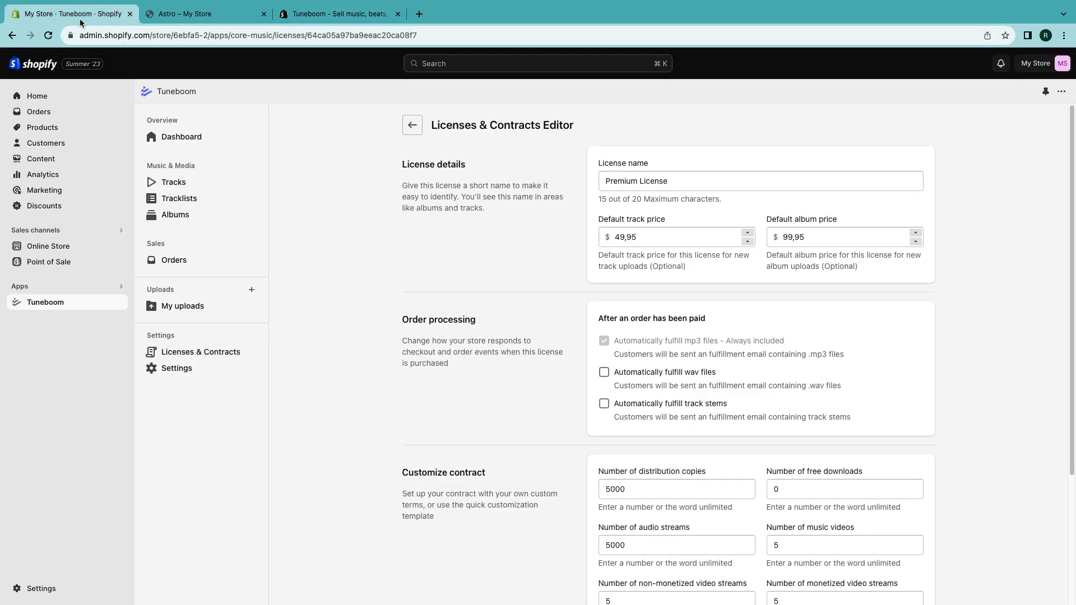
{"action": "left_click", "coordinate": [218, 23]}
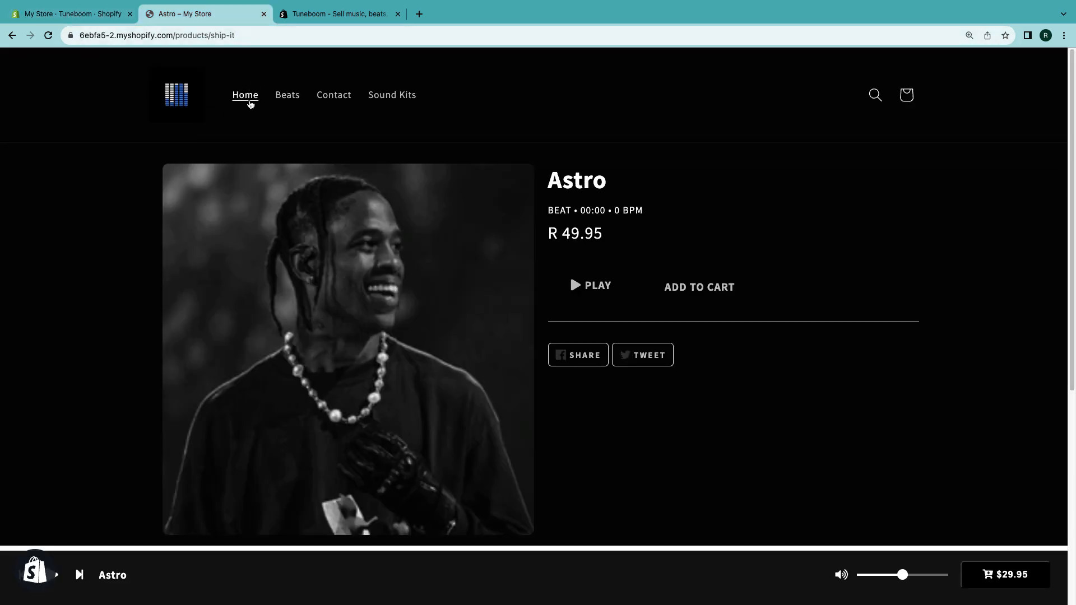
{"action": "left_click", "coordinate": [249, 102]}
{"action": "scroll", "coordinate": [307, 216], "scroll_direction": "down", "scroll_amount": 5}
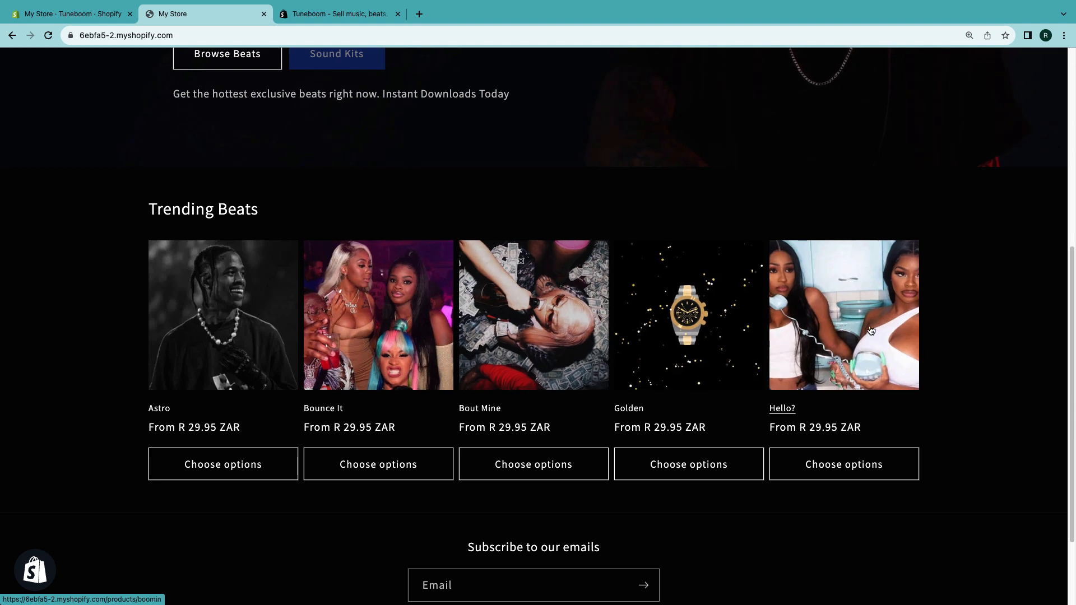
{"action": "left_click", "coordinate": [241, 309]}
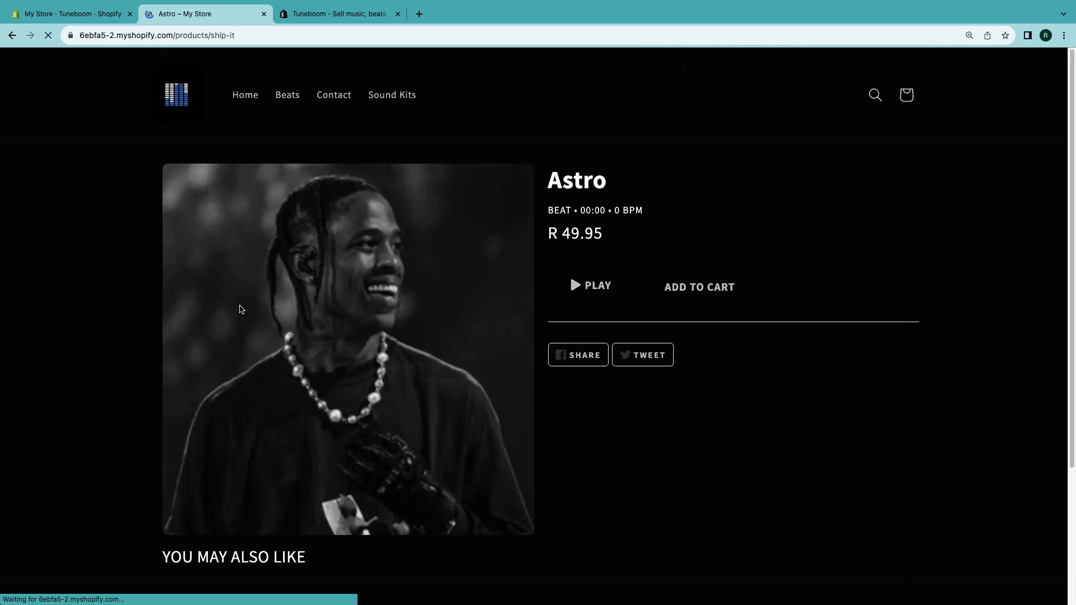
{"action": "left_click", "coordinate": [339, 14]}
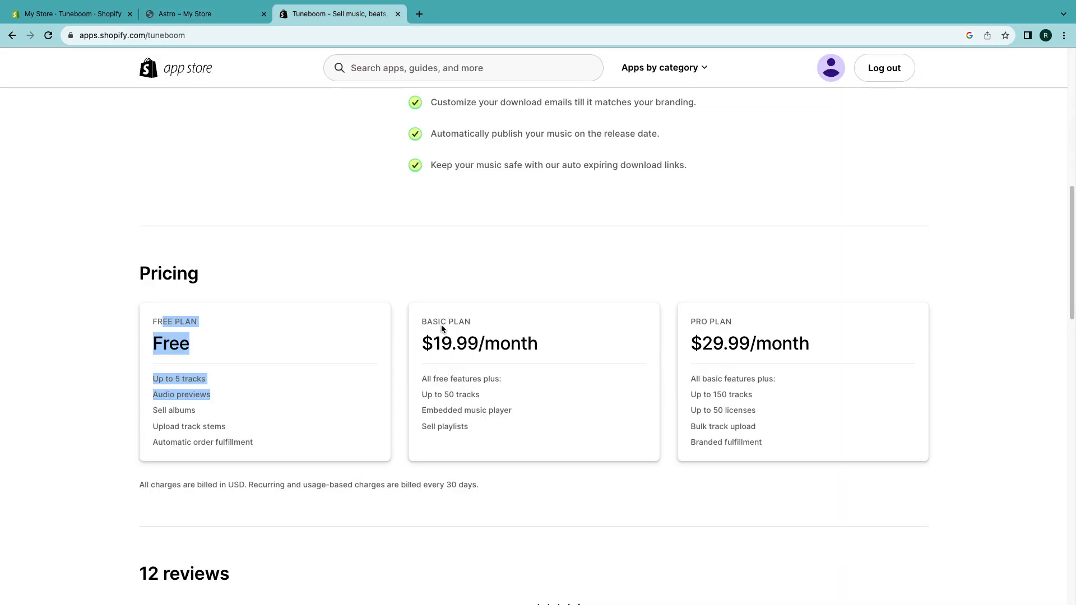